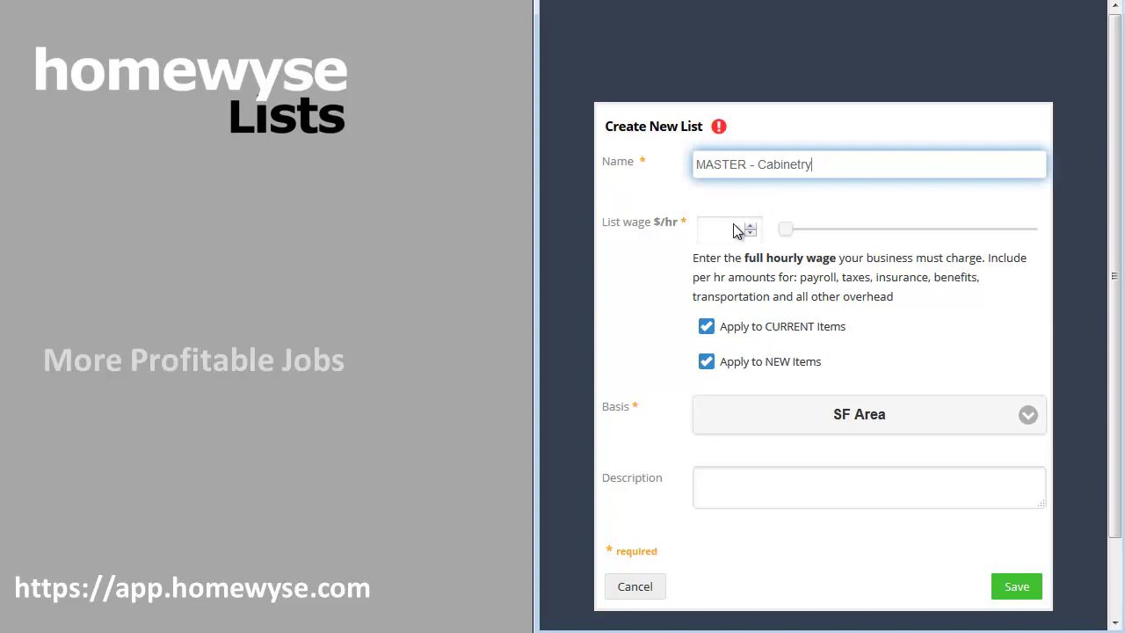
Save the new list with wage 45 $/hr, basis FT Length and description "Assumes 3.5 square feet of refinish area per foot of cabinet front."
{"action": "type", "text": "45"}
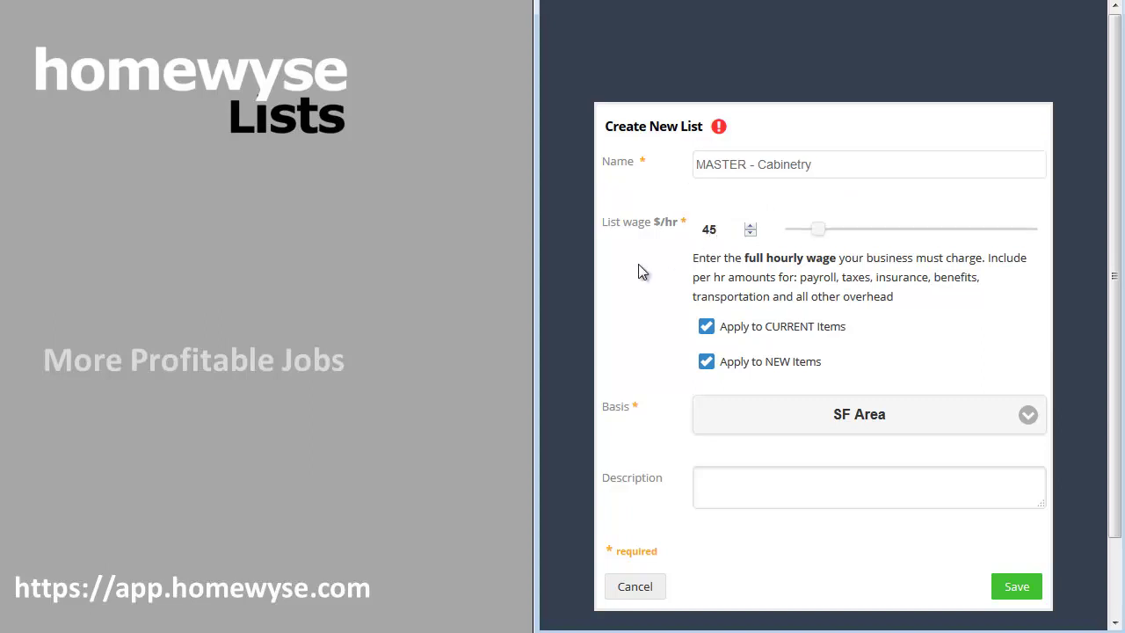
{"action": "left_click", "coordinate": [717, 414]}
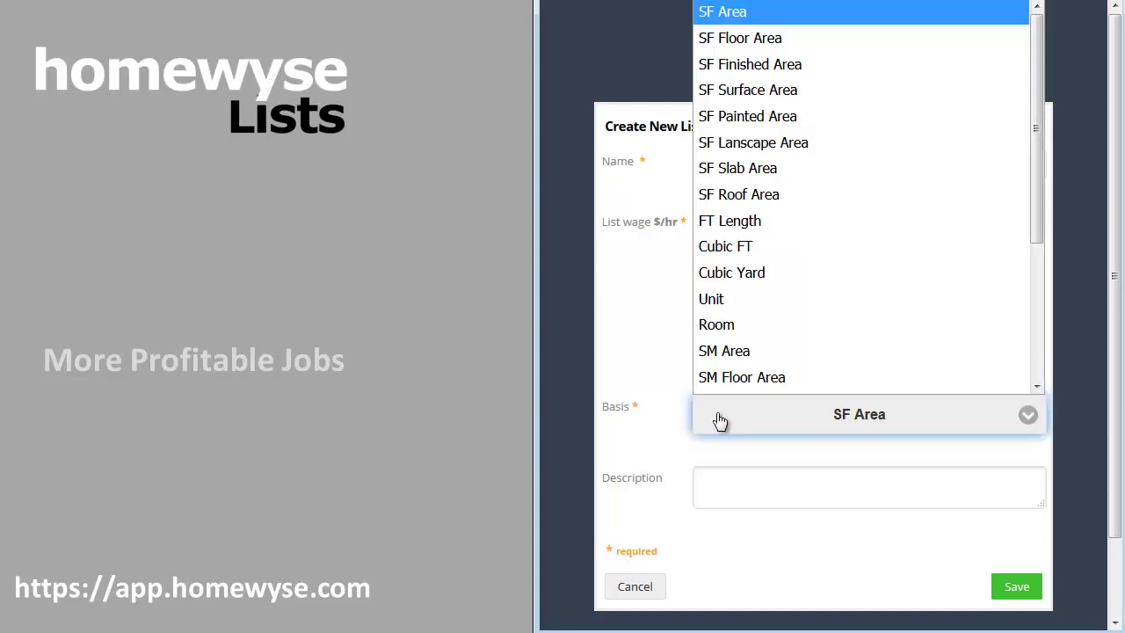
{"action": "left_click", "coordinate": [709, 220]}
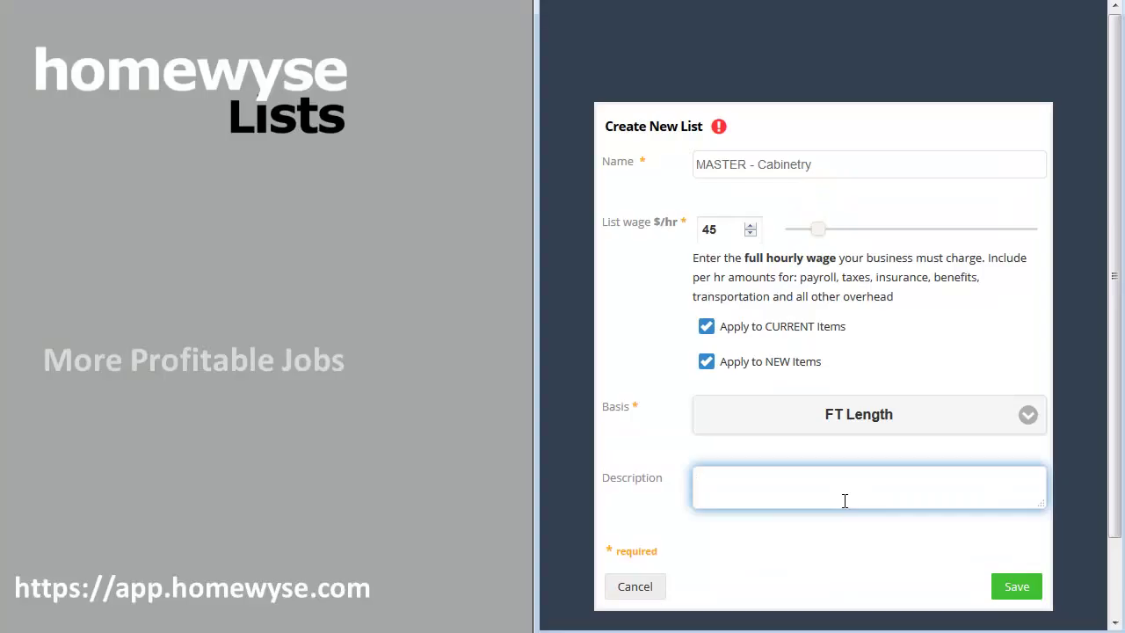
{"action": "type", "text": "Assumes 3.5 square feet of refinish area per foot of cabinet front."}
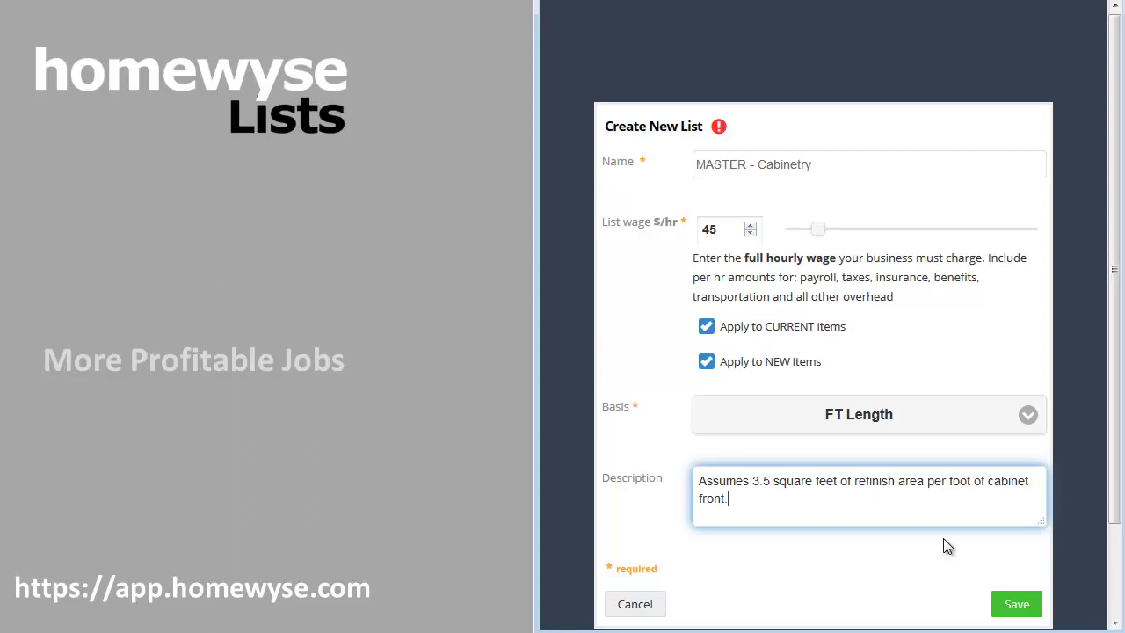
{"action": "left_click", "coordinate": [1015, 603]}
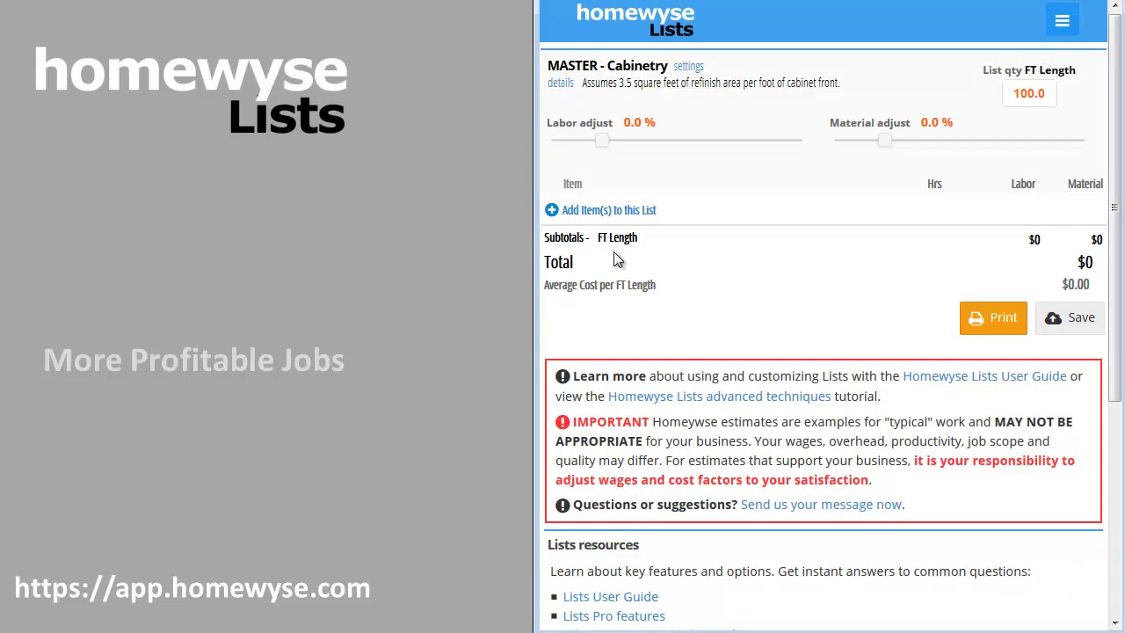
Search the Homewyse library for "remove" and copy the Painting & Decorating item Remove Paint From Wood into the list
{"action": "left_click", "coordinate": [605, 211]}
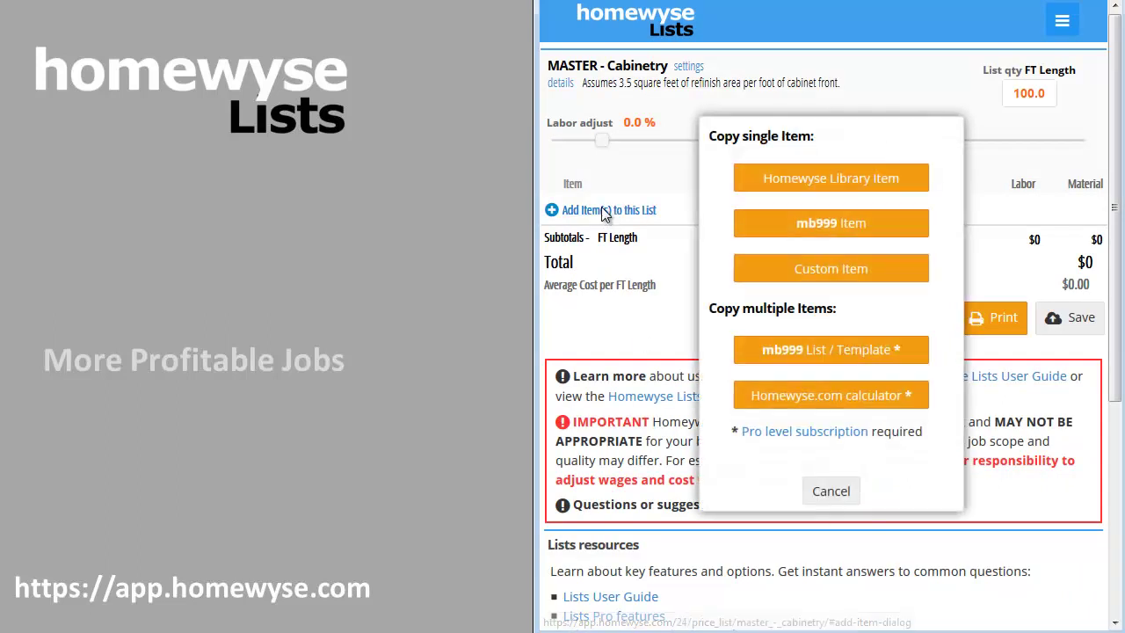
{"action": "left_click", "coordinate": [788, 184]}
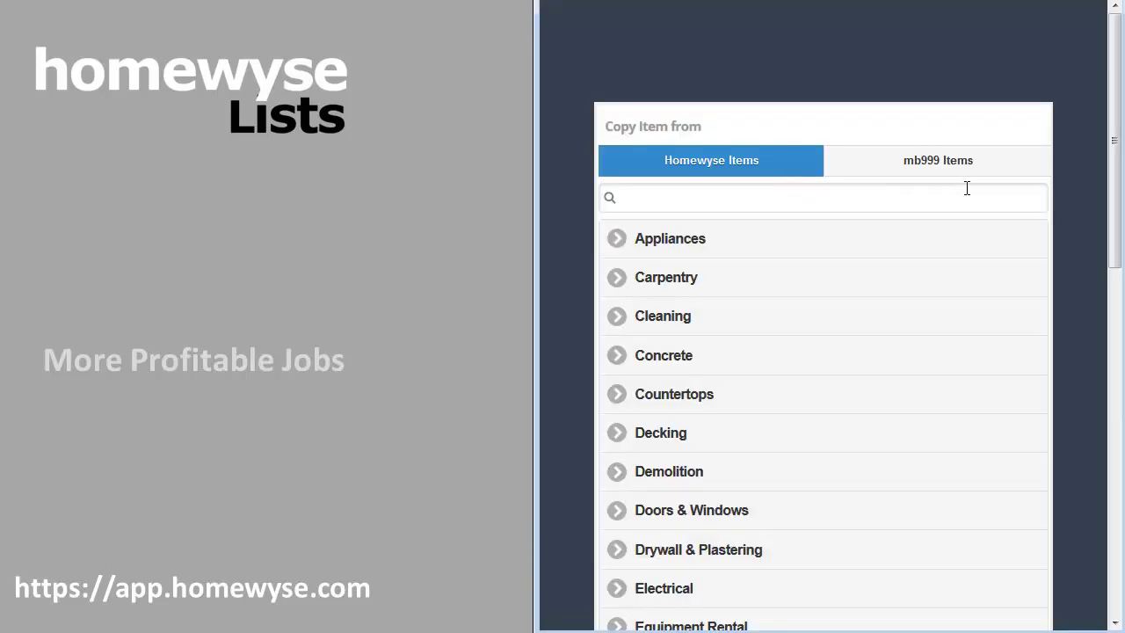
{"action": "left_click_drag", "start_coordinate": [1118, 136], "coordinate": [1117, 181]}
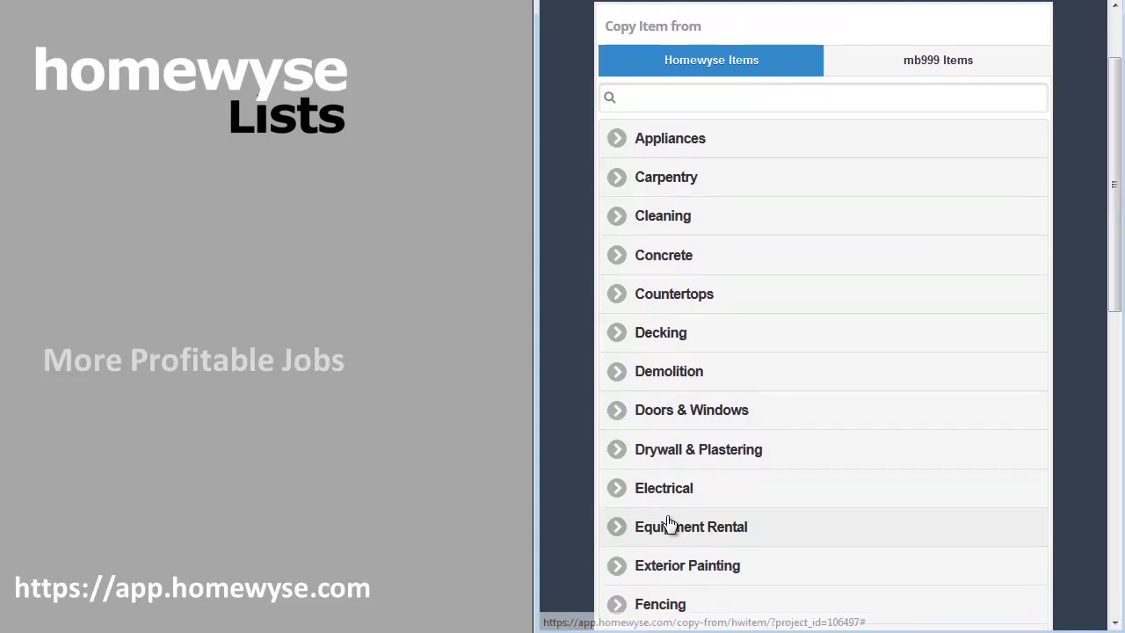
{"action": "left_click", "coordinate": [705, 96]}
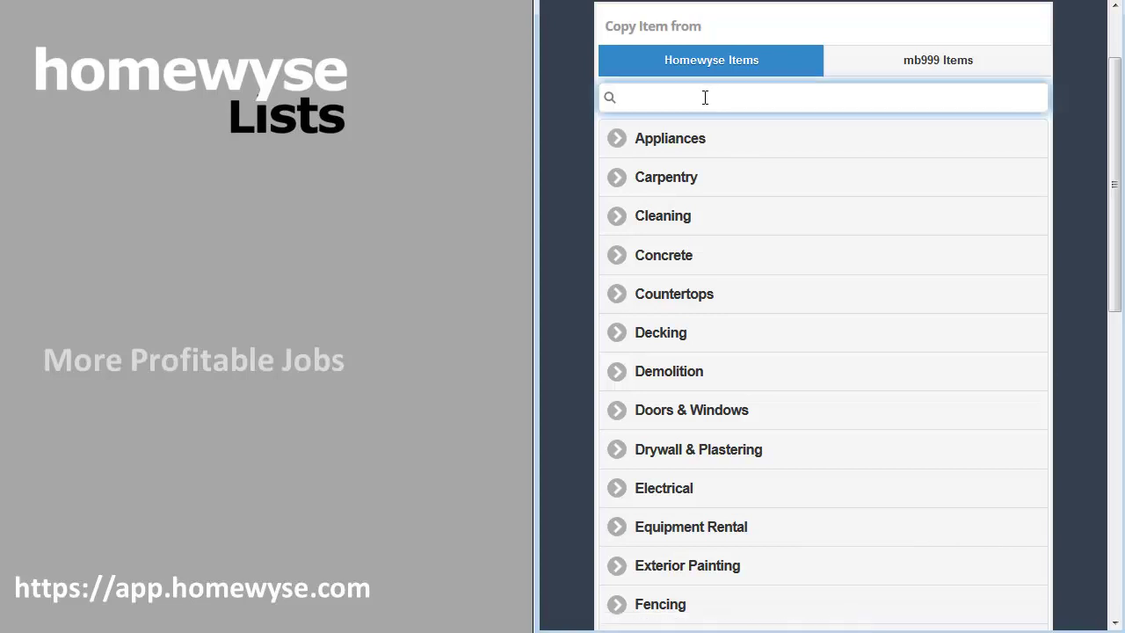
{"action": "type", "text": "remove"}
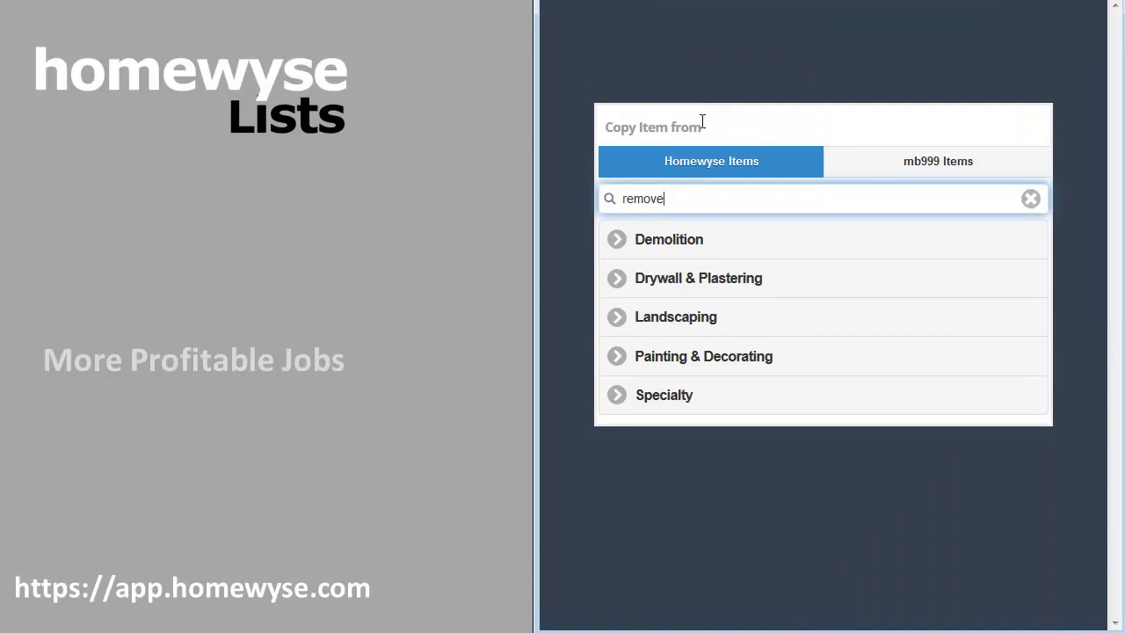
{"action": "left_click", "coordinate": [681, 368]}
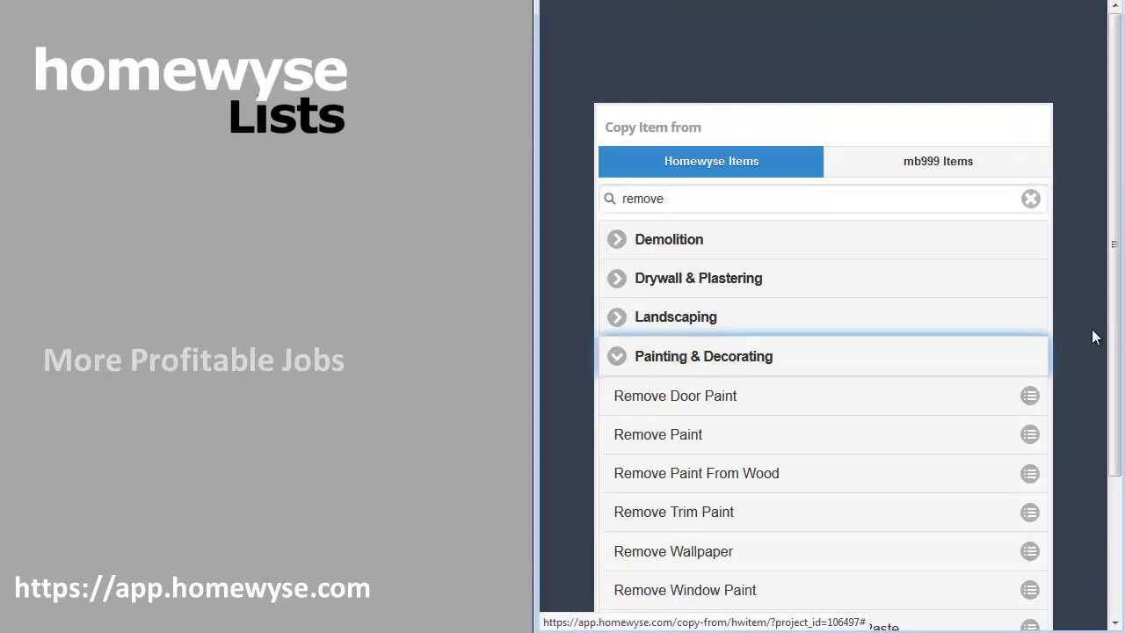
{"action": "left_click_drag", "start_coordinate": [1113, 319], "coordinate": [1117, 447]}
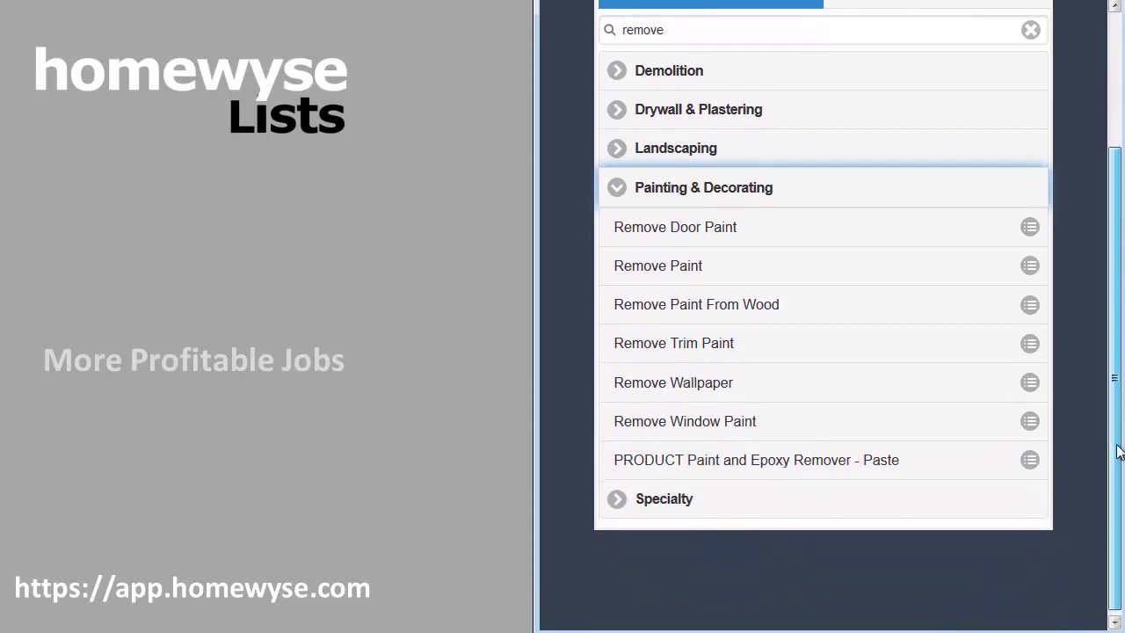
{"action": "left_click", "coordinate": [681, 310]}
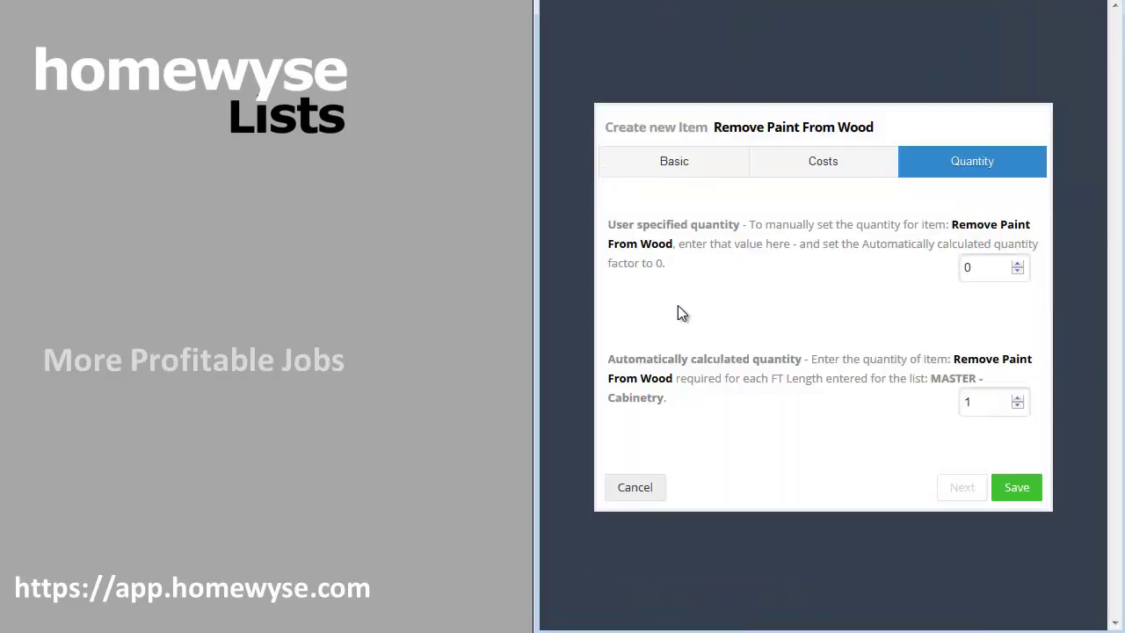
Review the item's basic and cost settings, set its automatically calculated quantity to 3.5 per FT Length, and save it
{"action": "left_click", "coordinate": [694, 174]}
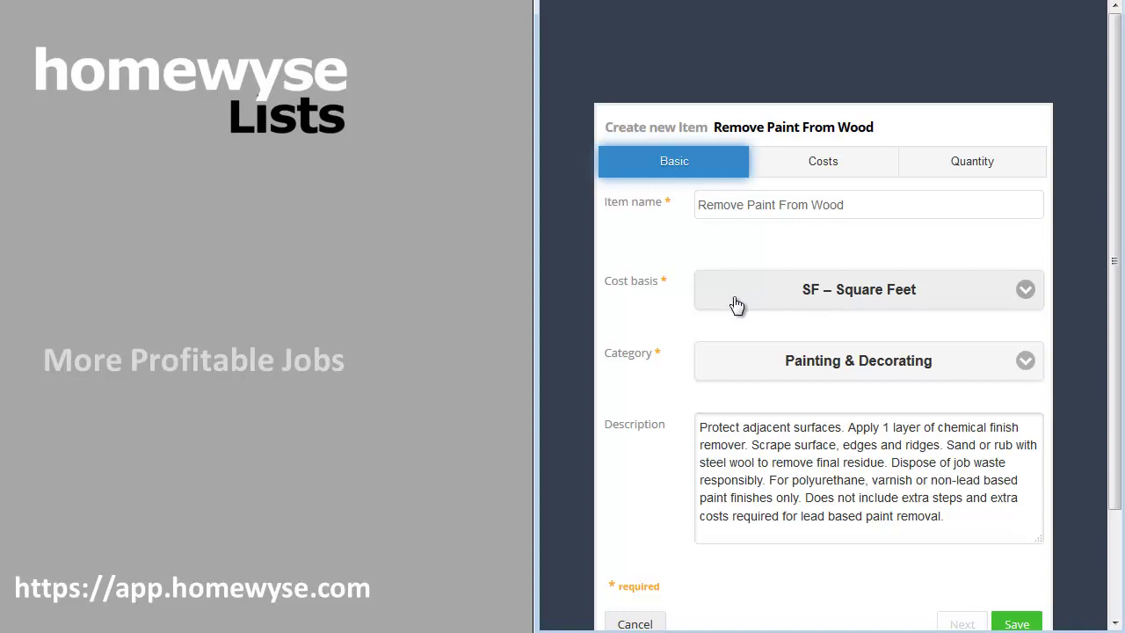
{"action": "left_click", "coordinate": [779, 167]}
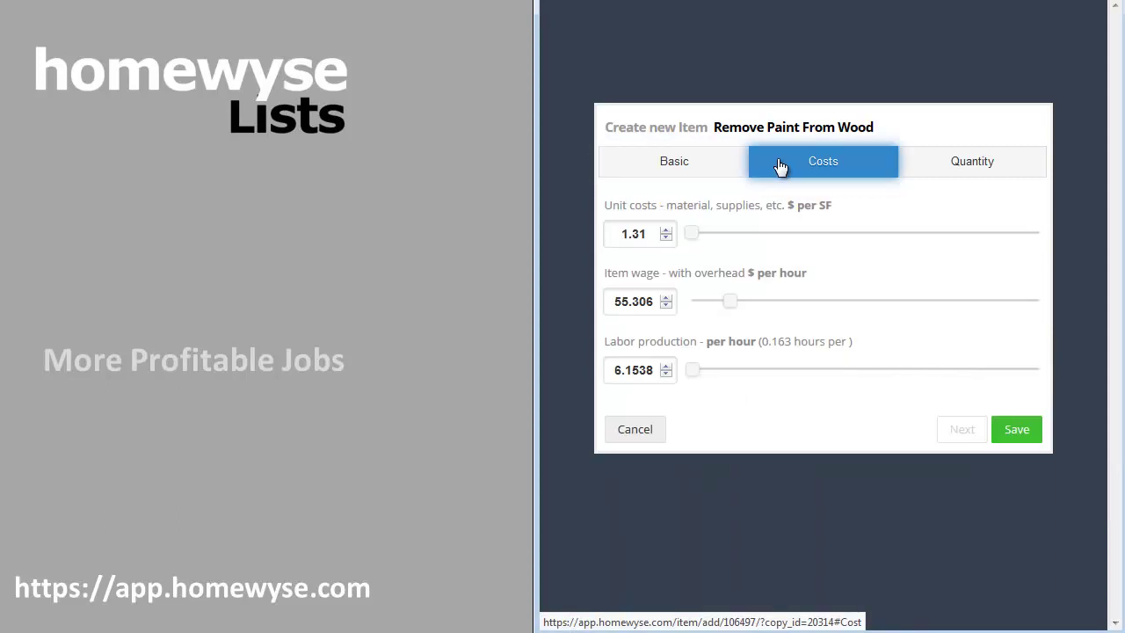
{"action": "left_click", "coordinate": [936, 166]}
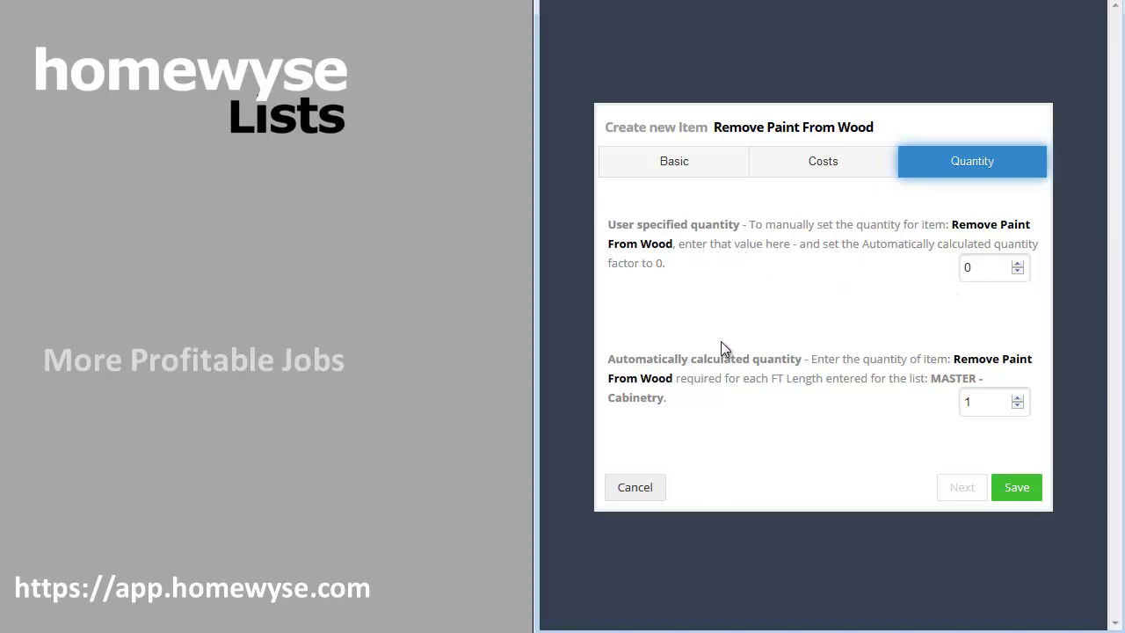
{"action": "left_click", "coordinate": [984, 400]}
{"action": "key", "text": "BackSpace"}
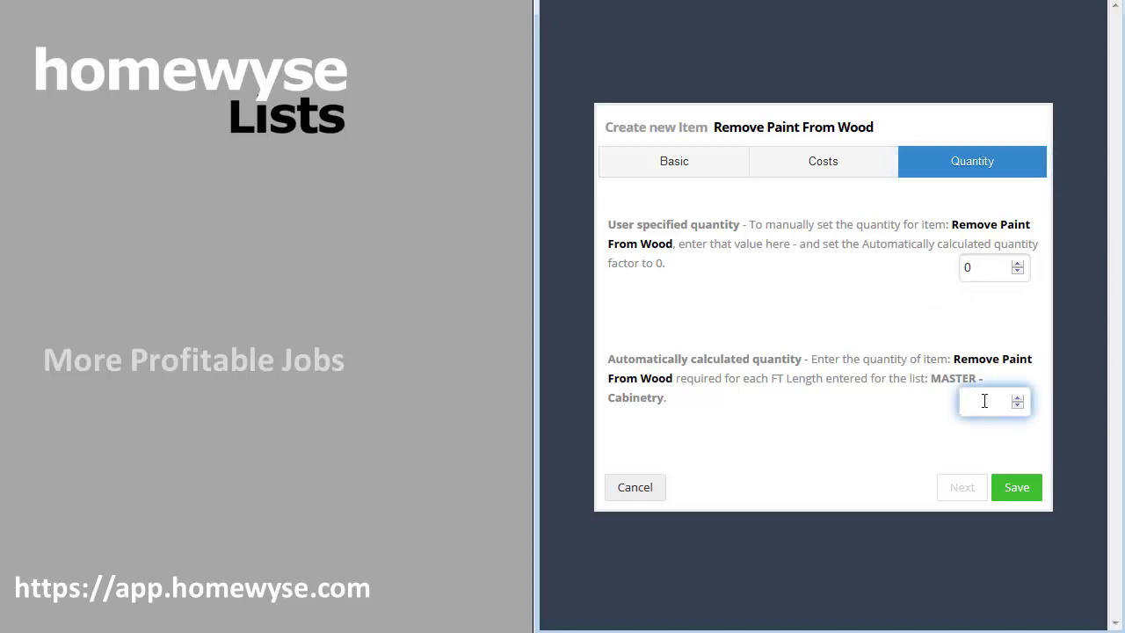
{"action": "type", "text": "3.5"}
{"action": "left_click", "coordinate": [1017, 487]}
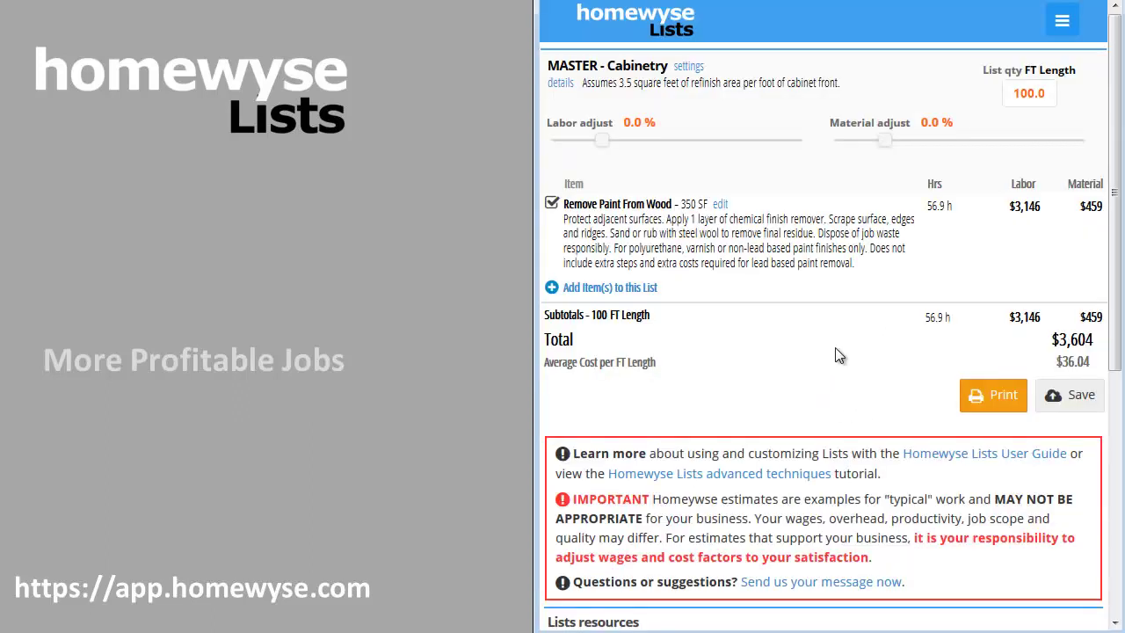
{"action": "left_click_drag", "start_coordinate": [1016, 95], "coordinate": [1035, 97]}
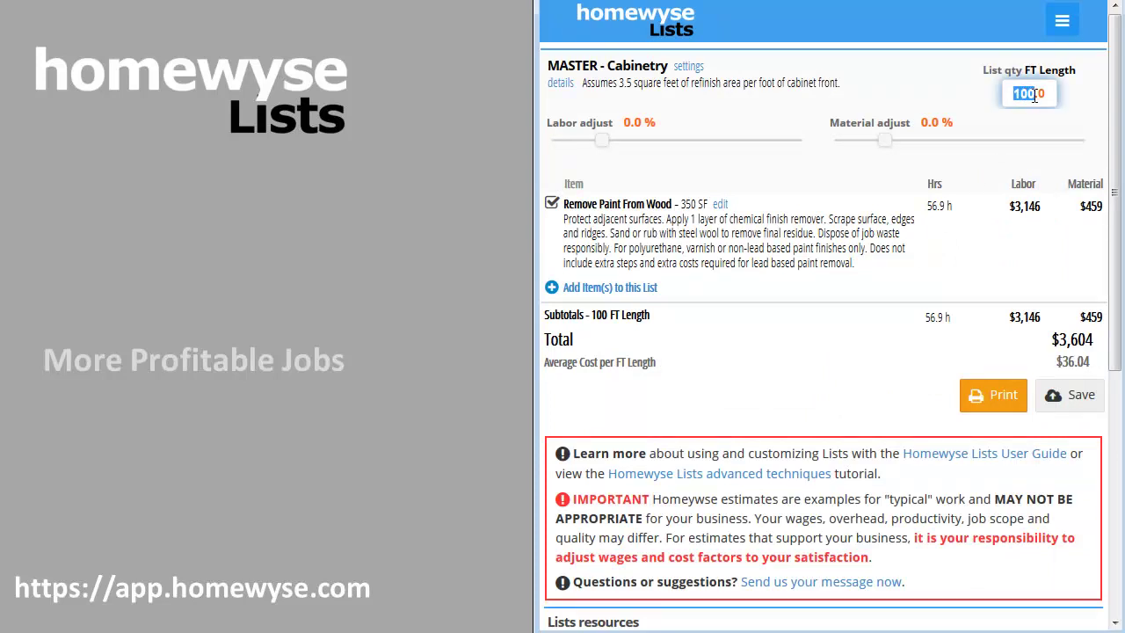
{"action": "left_click_drag", "start_coordinate": [681, 205], "coordinate": [689, 211]}
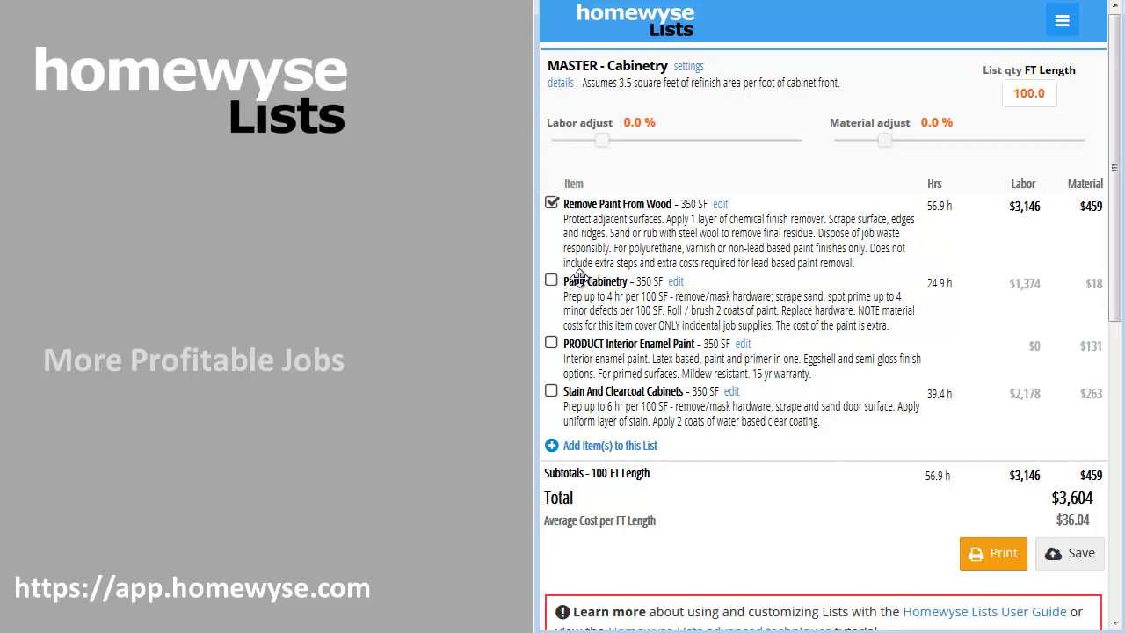
Include Paint Cabinetry, PRODUCT Interior Enamel Paint and Stain And Clearcoat Cabinets in the list's totals
{"action": "left_click", "coordinate": [551, 282]}
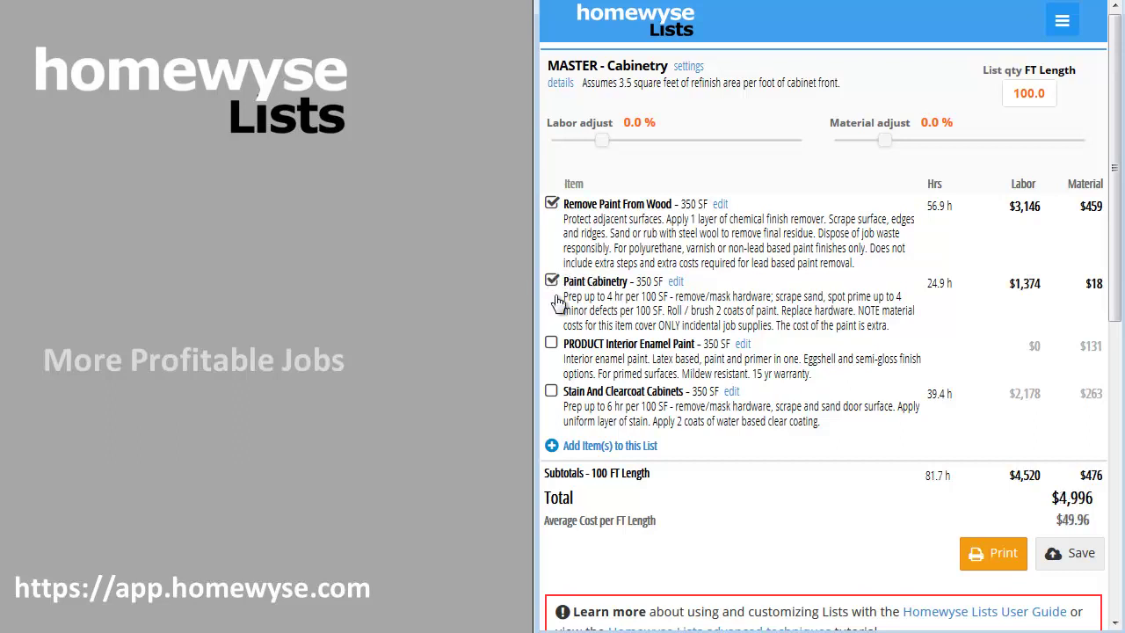
{"action": "left_click", "coordinate": [552, 343]}
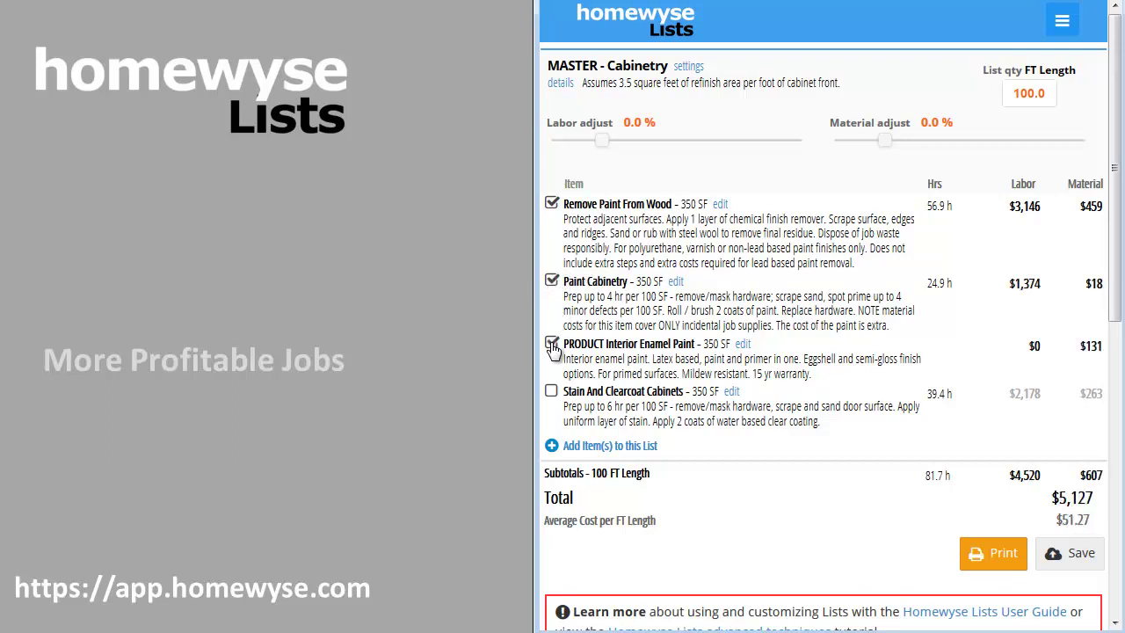
{"action": "left_click", "coordinate": [552, 392]}
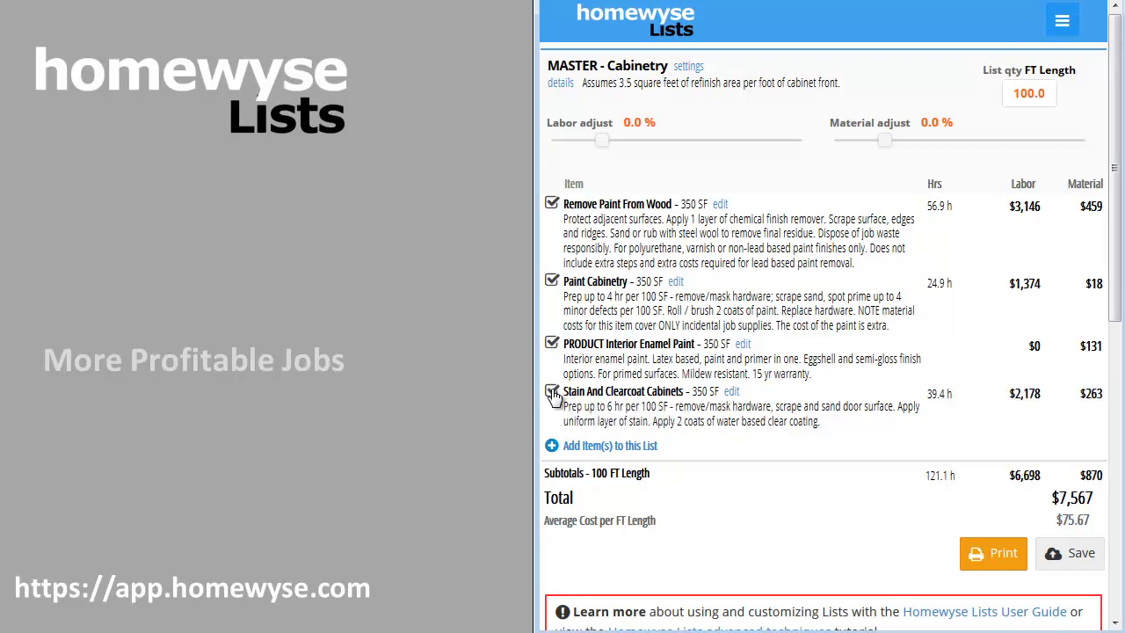
Search the Homewyse library for "paint" and copy the Painting & Decorating item Paint Door Panel as a new item
{"action": "left_click", "coordinate": [596, 447]}
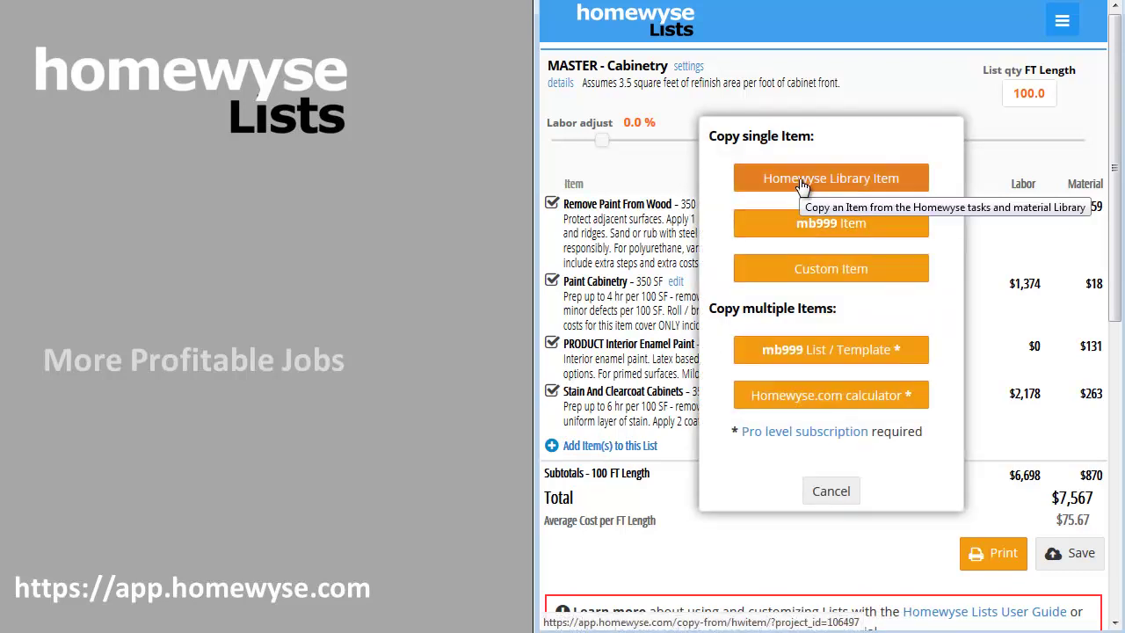
{"action": "left_click", "coordinate": [802, 181]}
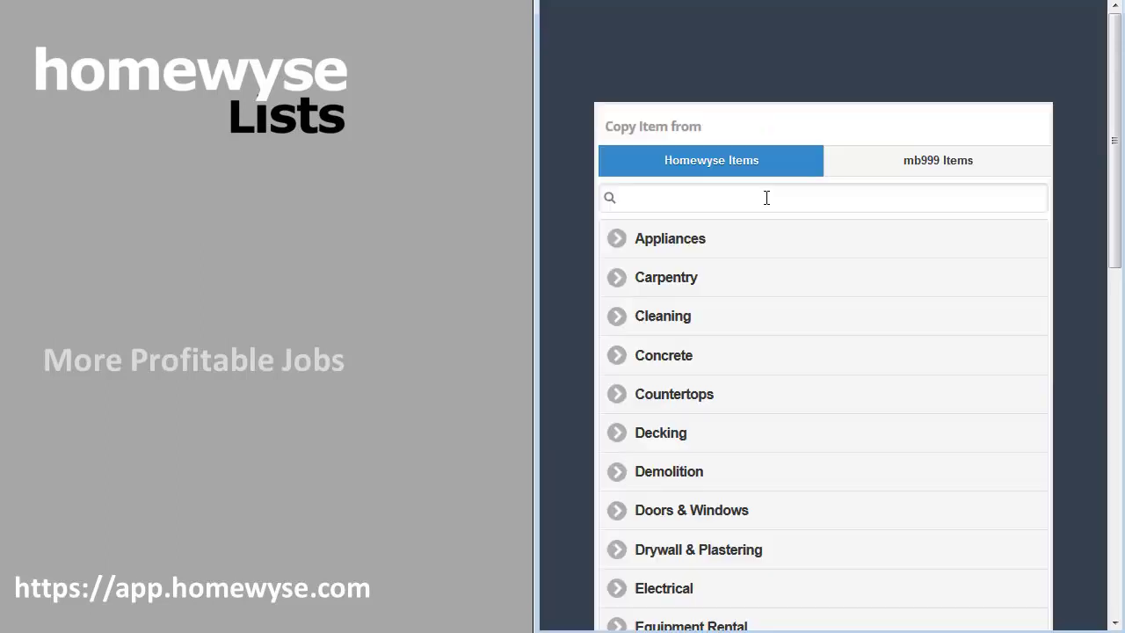
{"action": "left_click", "coordinate": [765, 197]}
{"action": "type", "text": "paint"}
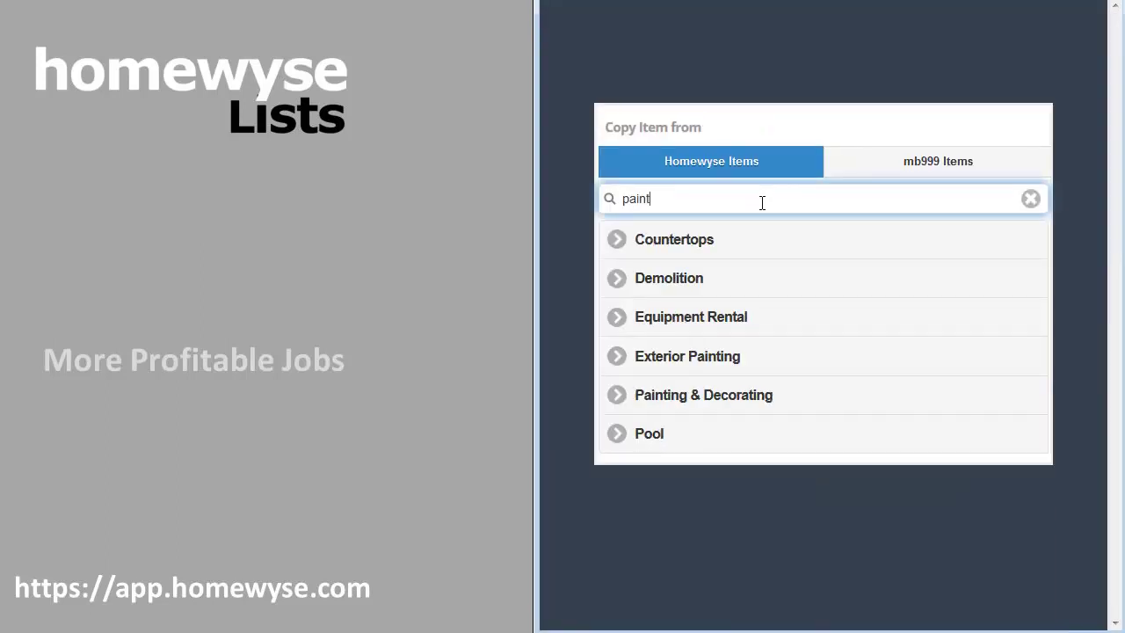
{"action": "left_click", "coordinate": [666, 406]}
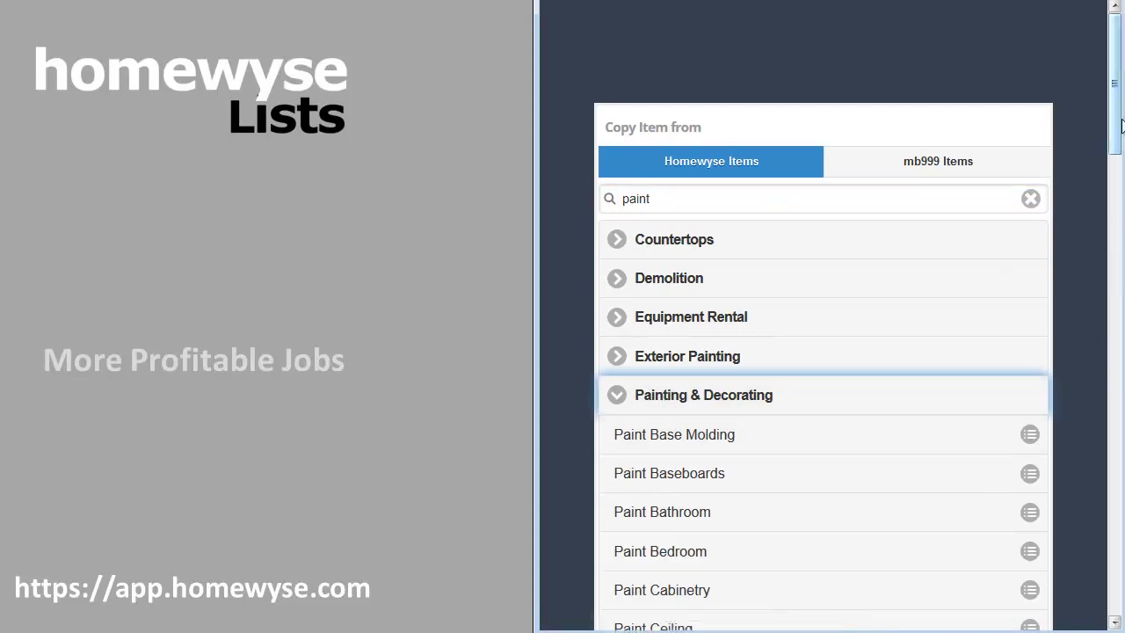
{"action": "left_click_drag", "start_coordinate": [1116, 93], "coordinate": [1122, 215]}
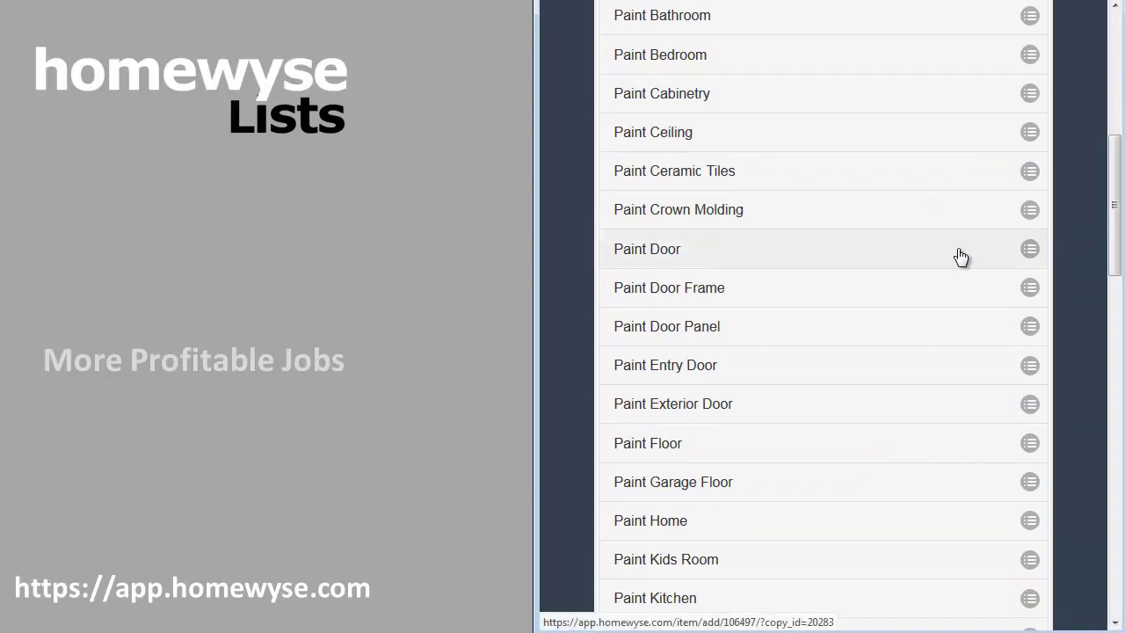
{"action": "left_click", "coordinate": [734, 334]}
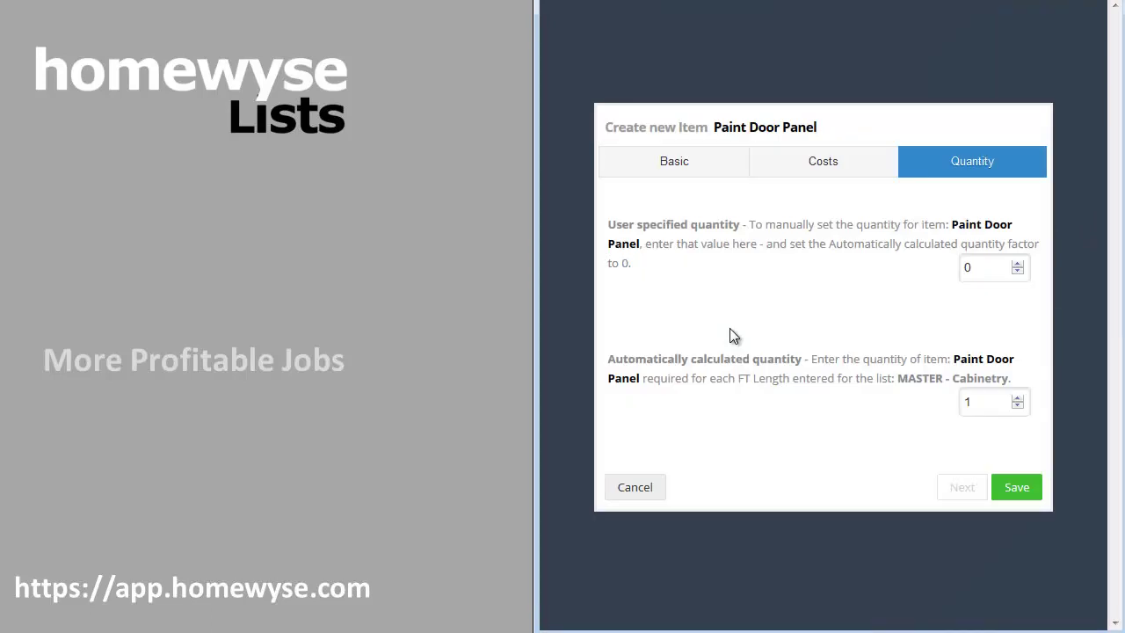
Rename the item "Prime / Undercoat" and replace its description with "Patch, level and sand. Apply undercoating primer. Sand to finish ready."
{"action": "left_click", "coordinate": [703, 169]}
{"action": "left_click_drag", "start_coordinate": [796, 205], "coordinate": [643, 205]}
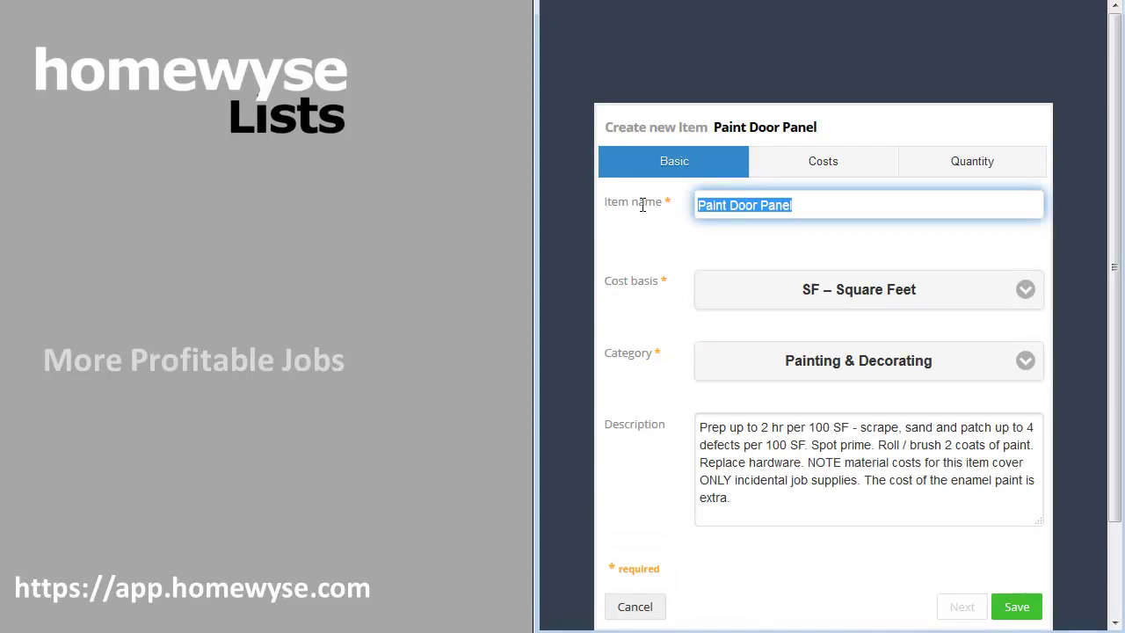
{"action": "type", "text": "Prime / Undercoati"}
{"action": "key", "text": "BackSpace"}
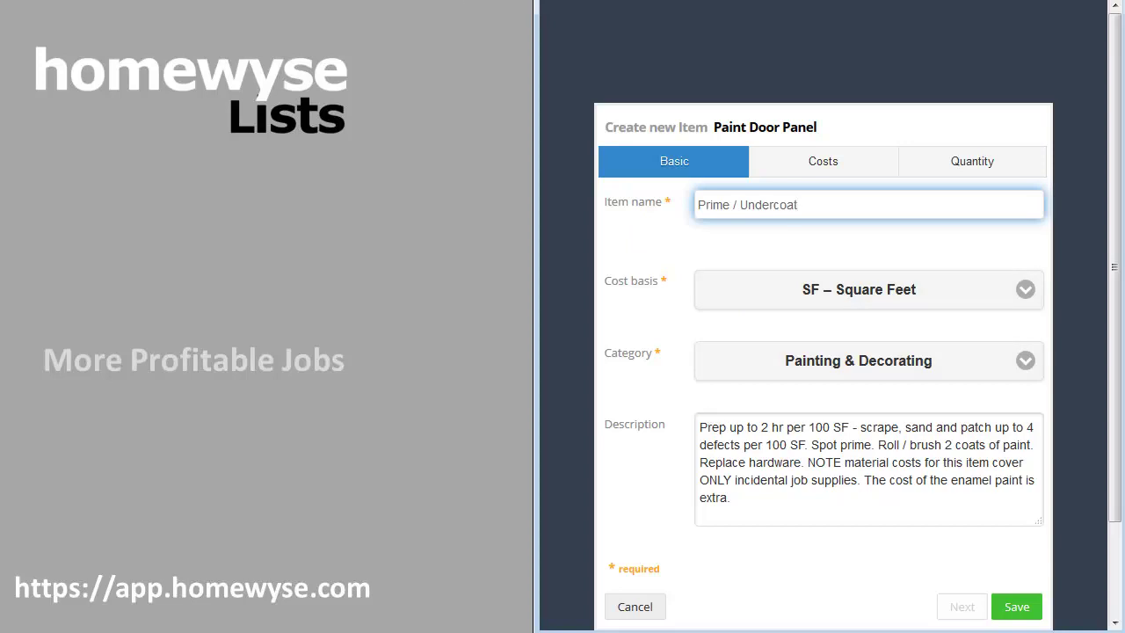
{"action": "left_click_drag", "start_coordinate": [756, 506], "coordinate": [682, 393]}
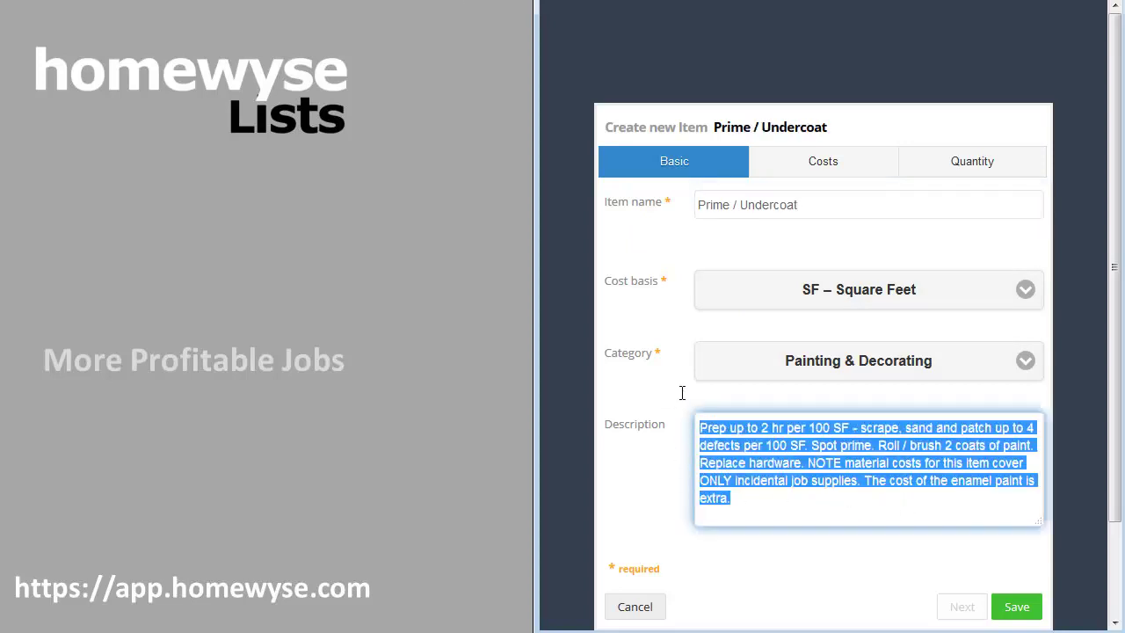
{"action": "type", "text": "Patch, level and sand. Apply undercoating primer. Sand to finish ready."}
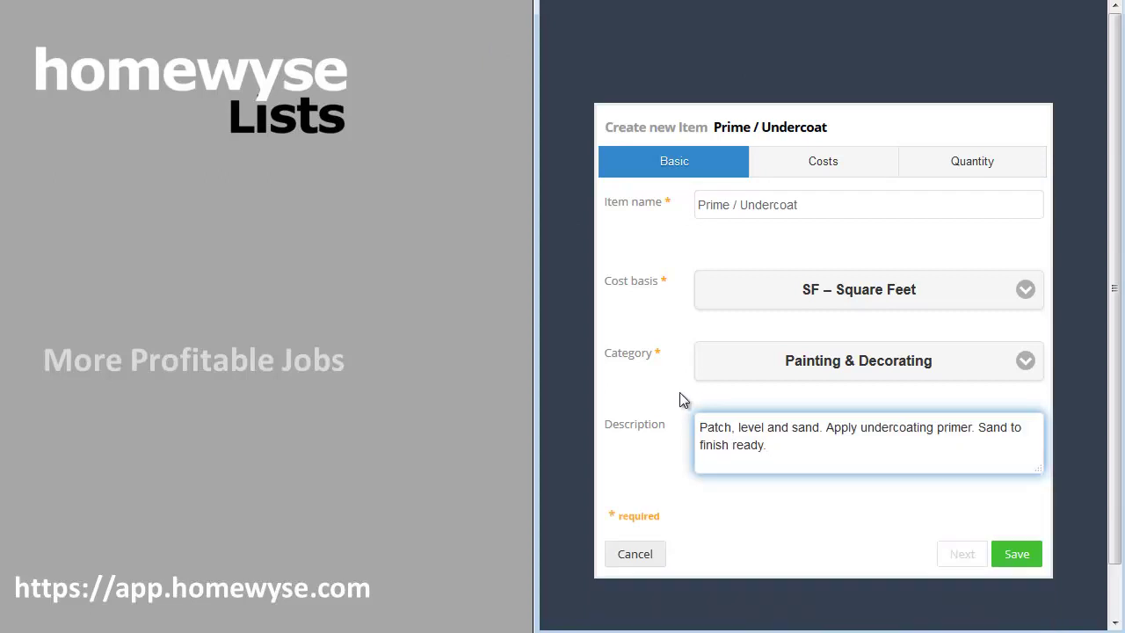
Set the Prime / Undercoat unit cost to $0.35 per SF and its labor production to 20 per hour
{"action": "left_click", "coordinate": [800, 163]}
{"action": "left_click", "coordinate": [649, 233]}
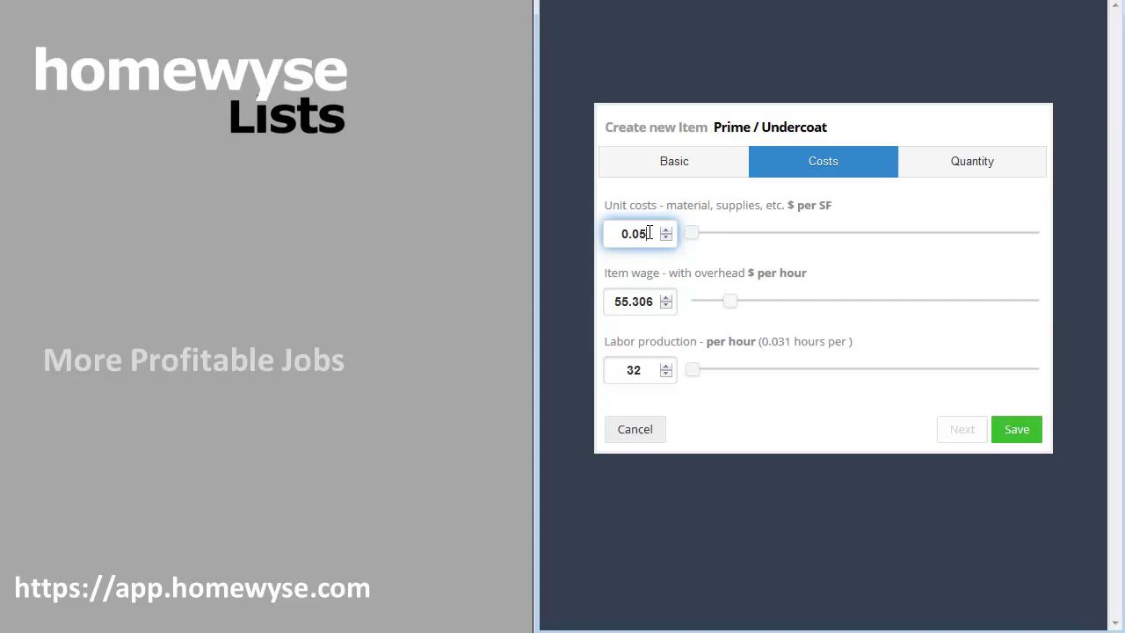
{"action": "key", "text": "BackSpace"}
{"action": "key", "text": "BackSpace"}
{"action": "type", "text": "35"}
{"action": "left_click_drag", "start_coordinate": [646, 369], "coordinate": [620, 371]}
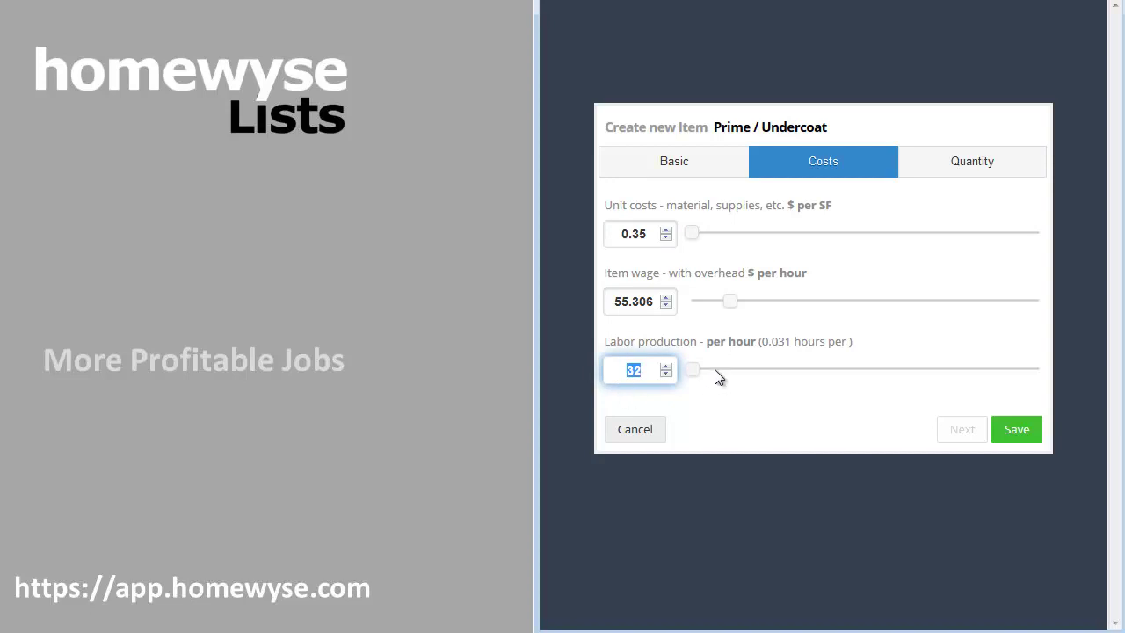
{"action": "type", "text": "20"}
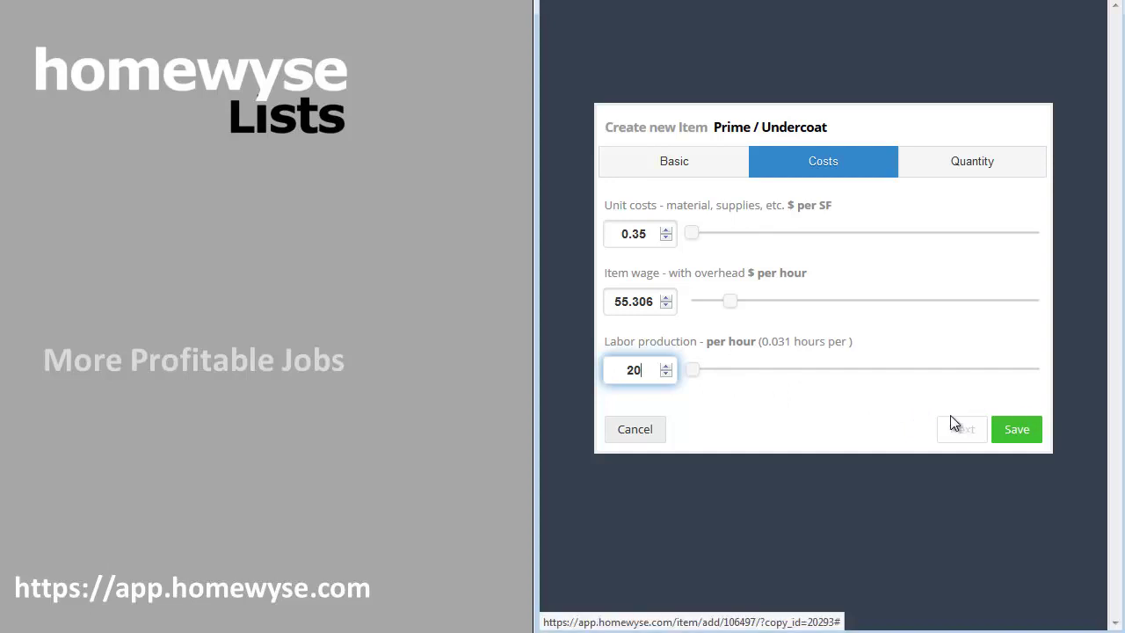
Set the Prime / Undercoat automatically calculated quantity to 3.5 per FT Length and save the item
{"action": "left_click", "coordinate": [956, 181]}
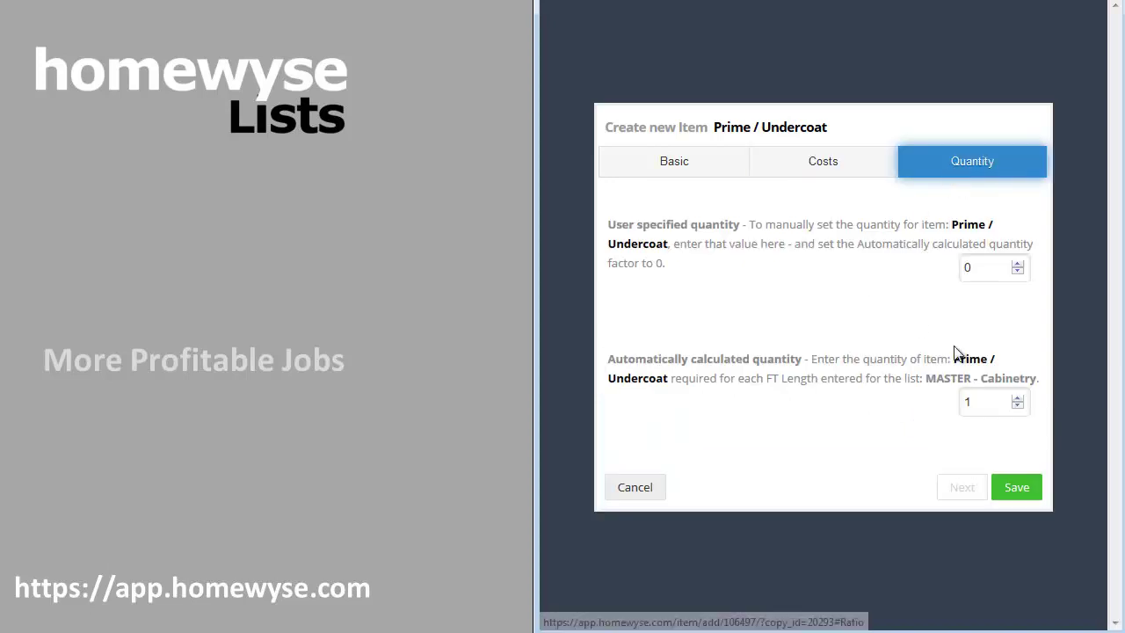
{"action": "double_click", "coordinate": [983, 400]}
{"action": "type", "text": "3.5"}
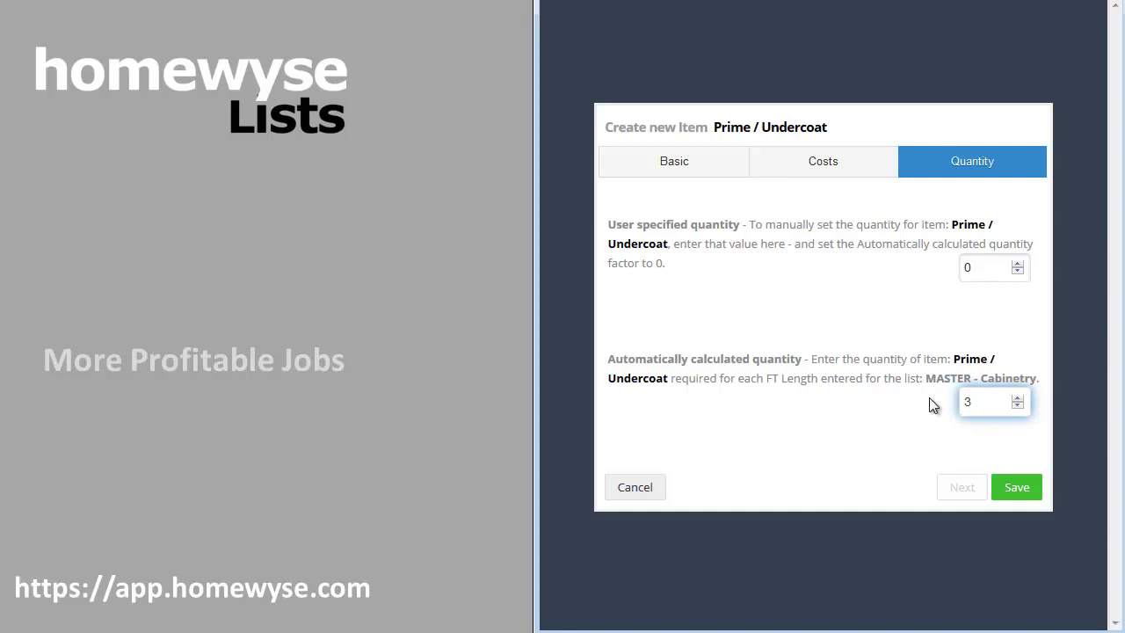
{"action": "left_click", "coordinate": [1015, 490]}
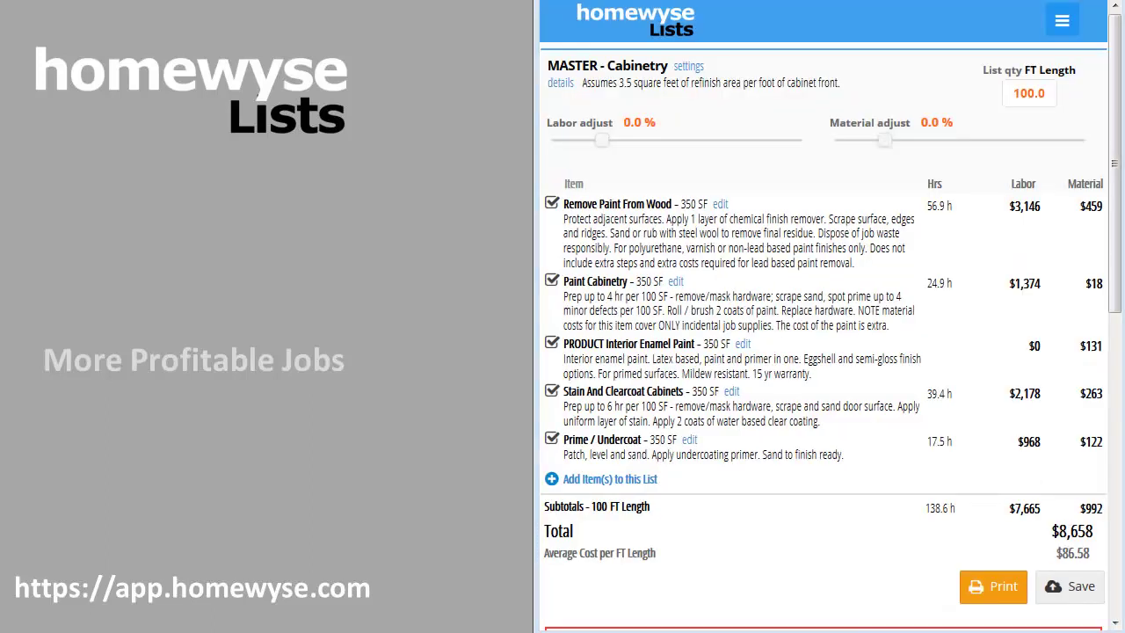
Add a custom item named "Hardware tune-up" to the list with the cost basis EA - Unit
{"action": "left_click", "coordinate": [611, 479]}
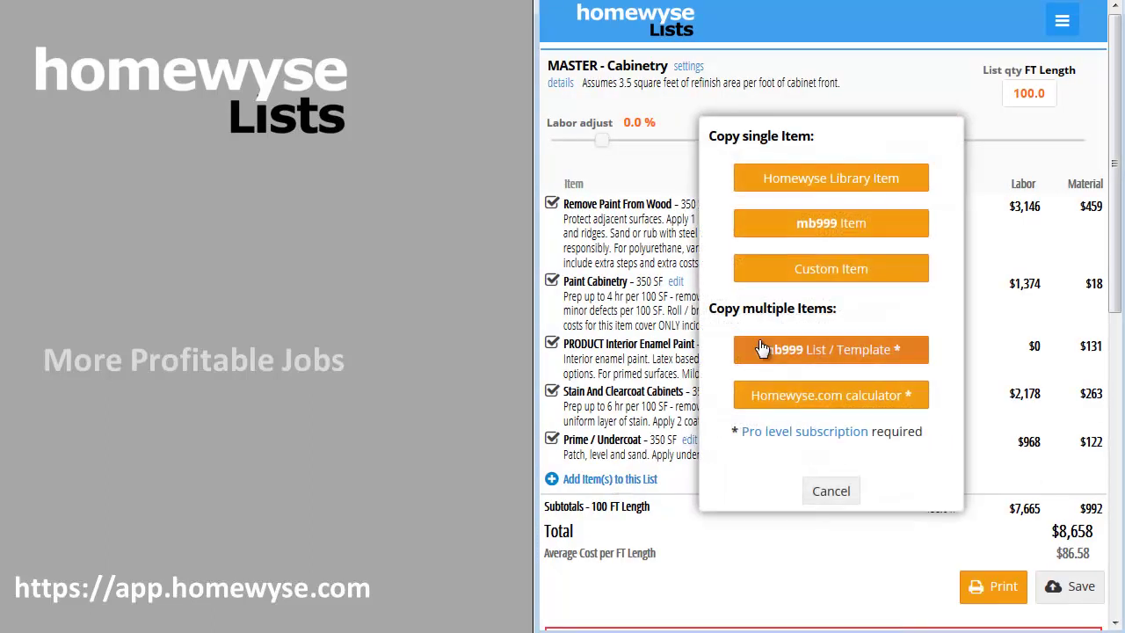
{"action": "left_click", "coordinate": [835, 268]}
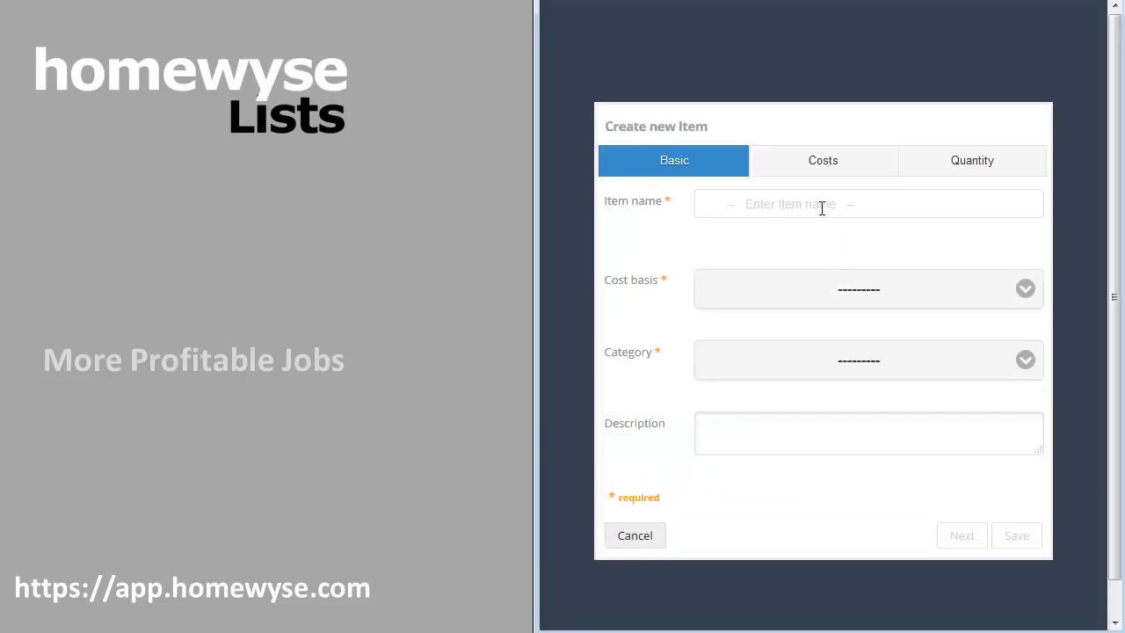
{"action": "type", "text": "Hard"}
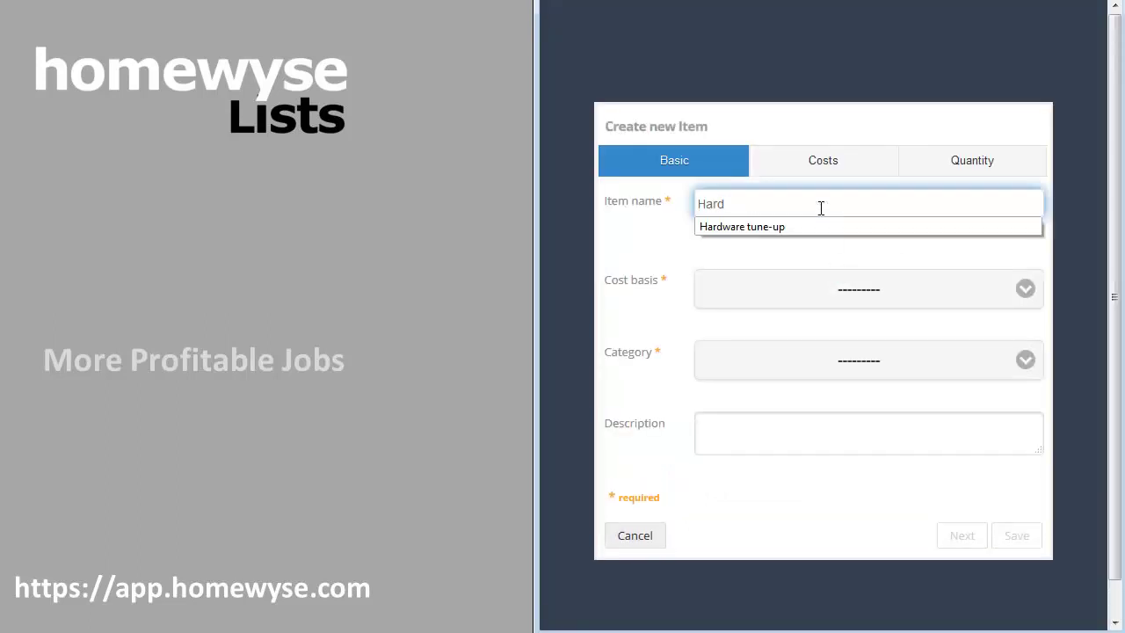
{"action": "key", "text": "Down"}
{"action": "key", "text": "Return"}
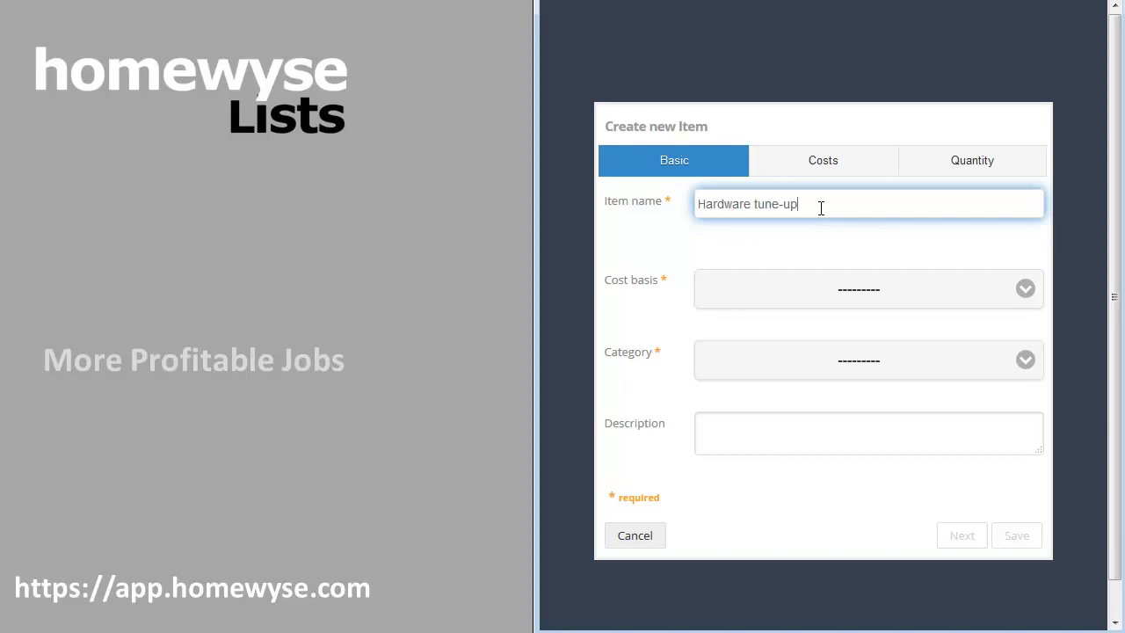
{"action": "left_click", "coordinate": [767, 299]}
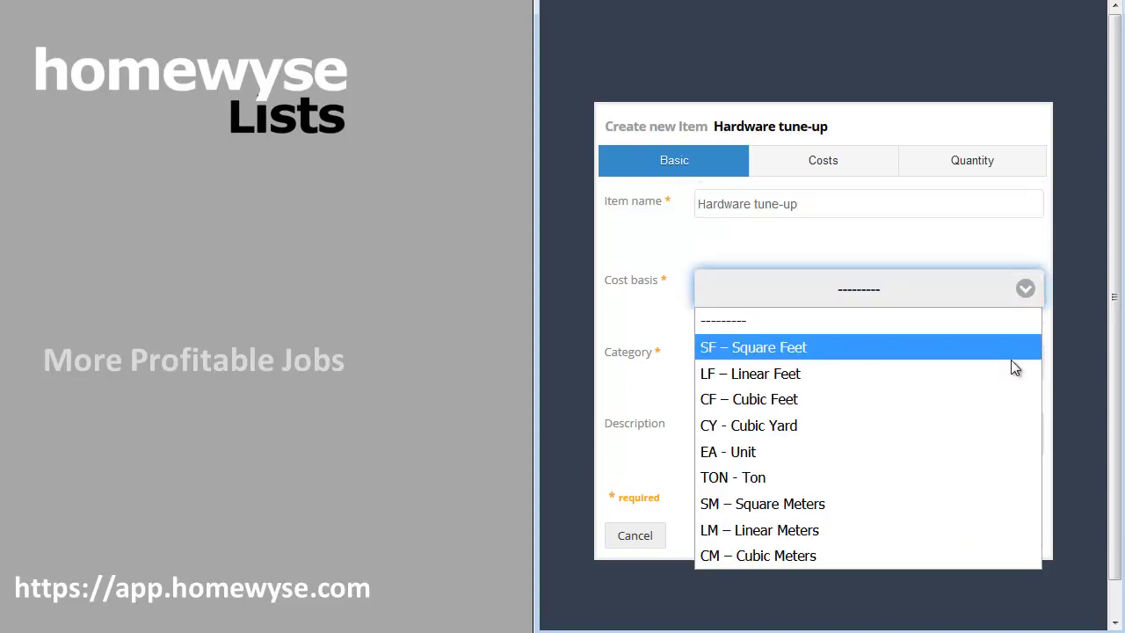
{"action": "left_click", "coordinate": [821, 451]}
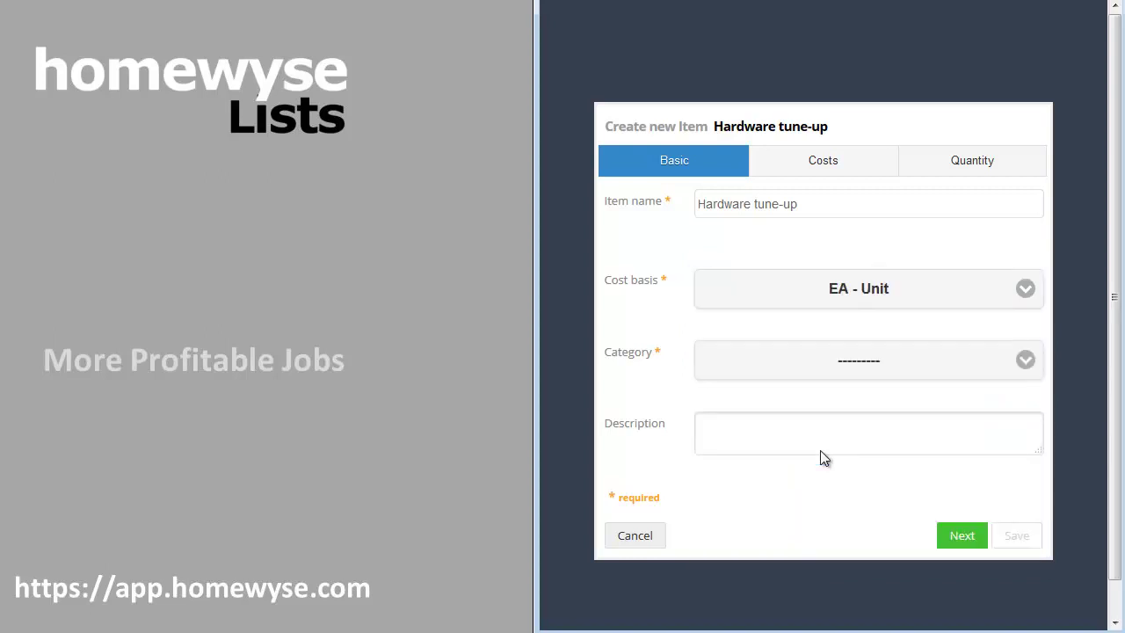
Assign the item to Painting & Decorating and describe it as "Clean and polish. Lubricate and align hinges."
{"action": "left_click", "coordinate": [796, 369]}
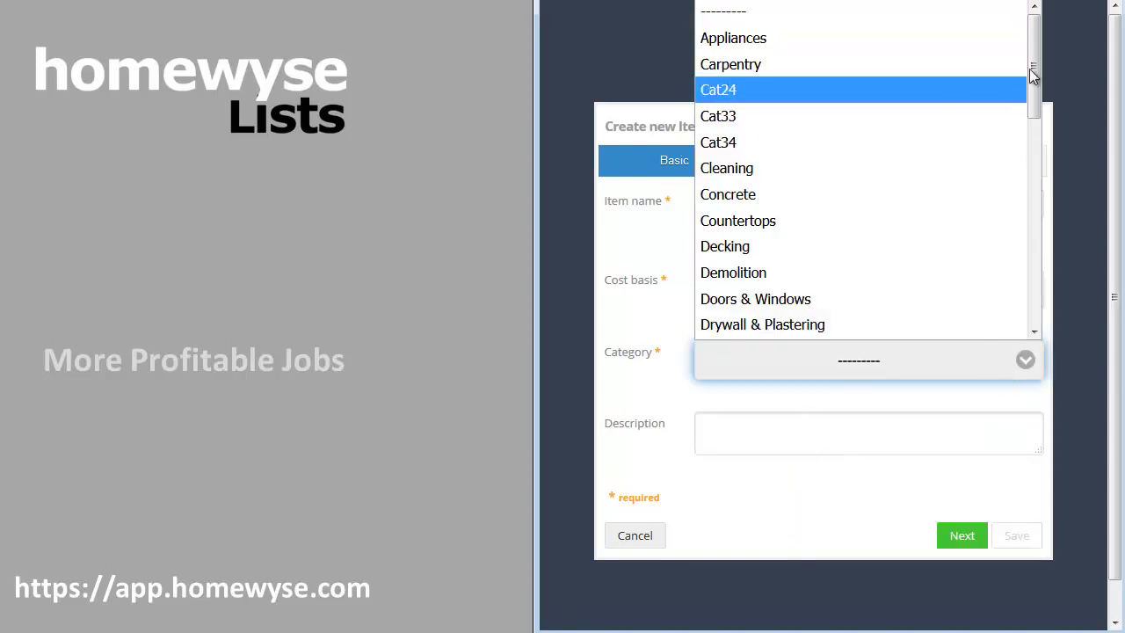
{"action": "left_click_drag", "start_coordinate": [1038, 50], "coordinate": [1030, 237]}
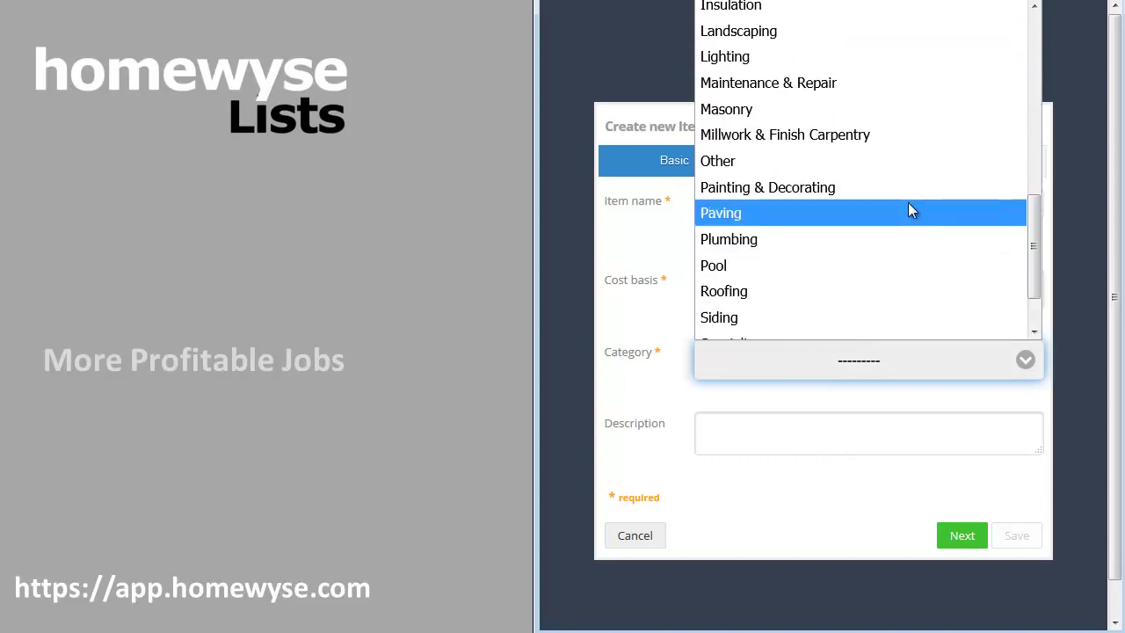
{"action": "left_click", "coordinate": [879, 190]}
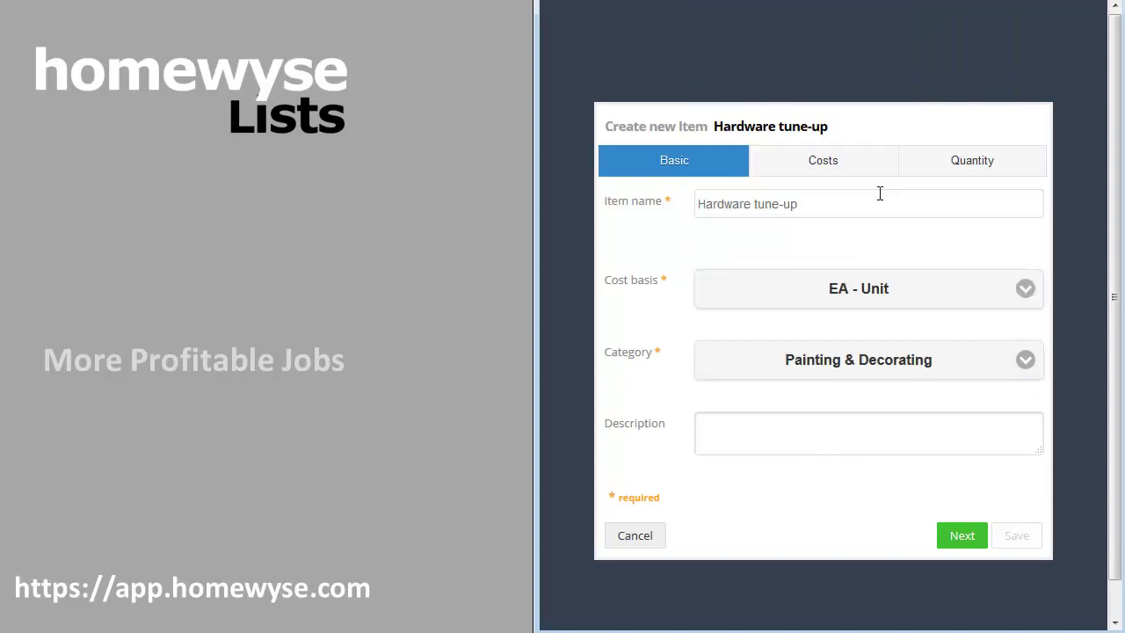
{"action": "left_click", "coordinate": [727, 438]}
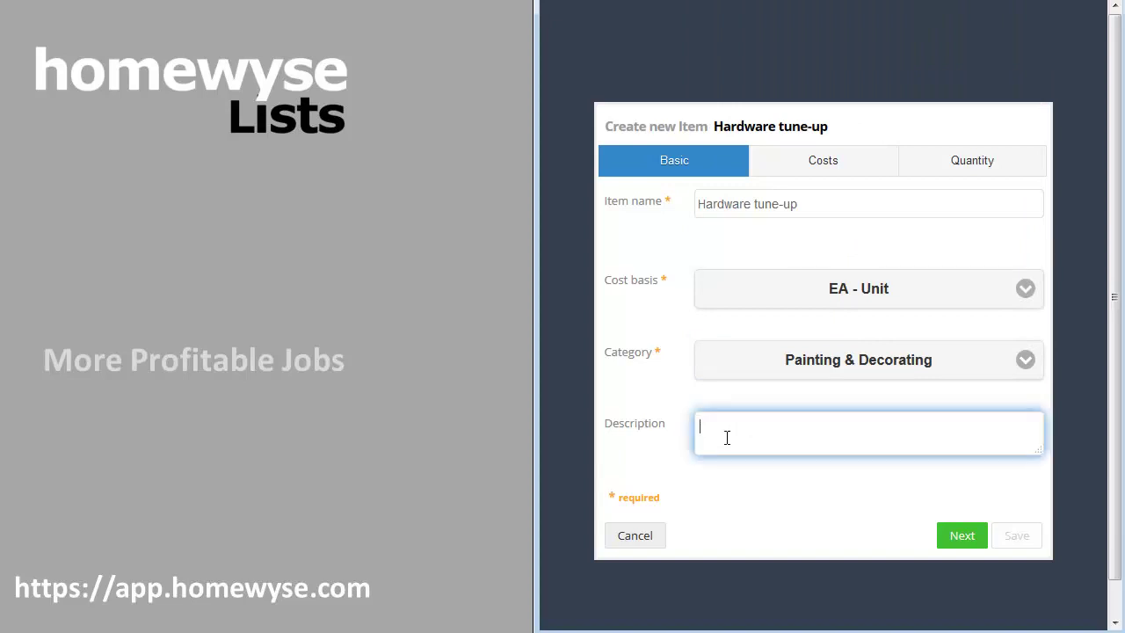
{"action": "type", "text": "Clean and polish. Lubricate and align hinges."}
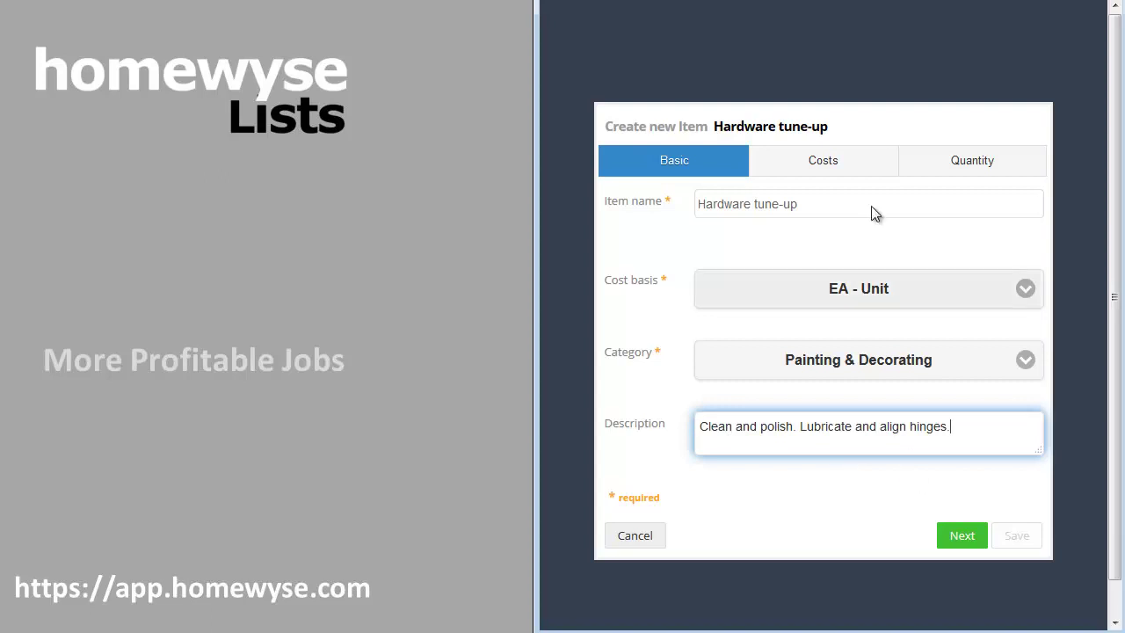
Set the Hardware tune-up unit cost to $25 per unit, review its quantity settings, and add the item to the list
{"action": "left_click", "coordinate": [825, 164]}
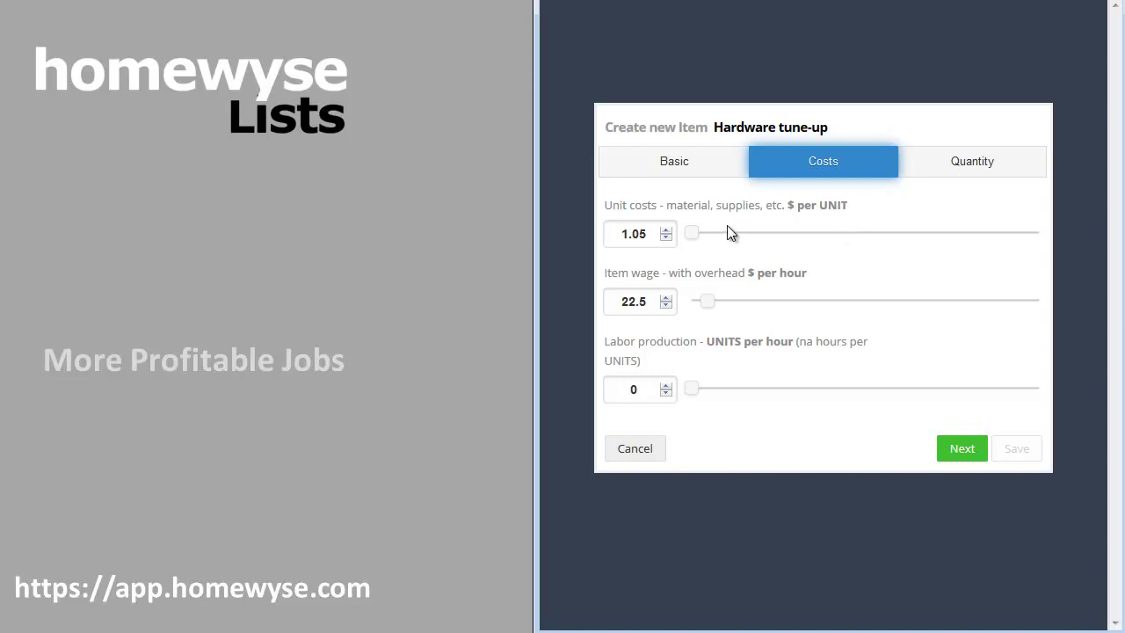
{"action": "left_click_drag", "start_coordinate": [652, 232], "coordinate": [572, 235]}
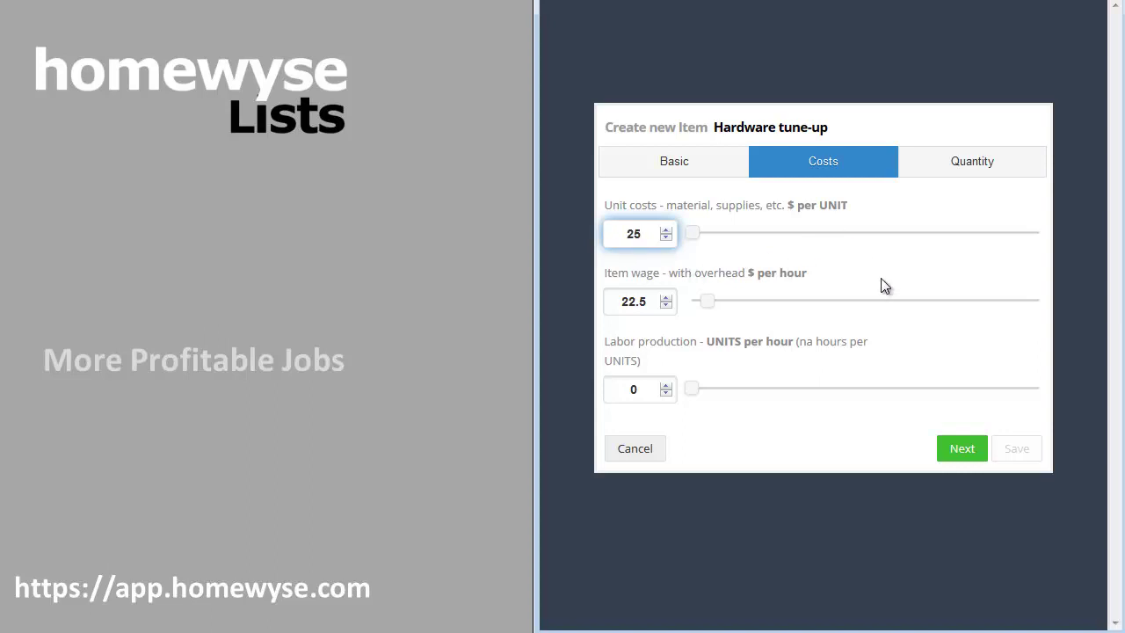
{"action": "left_click", "coordinate": [956, 171]}
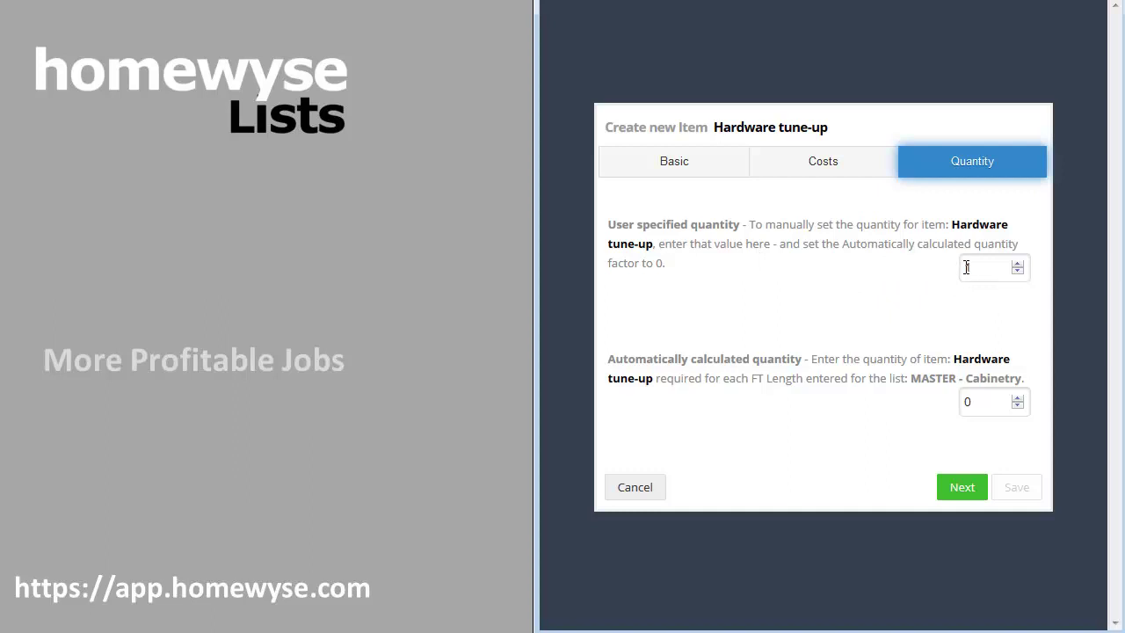
{"action": "left_click", "coordinate": [960, 492]}
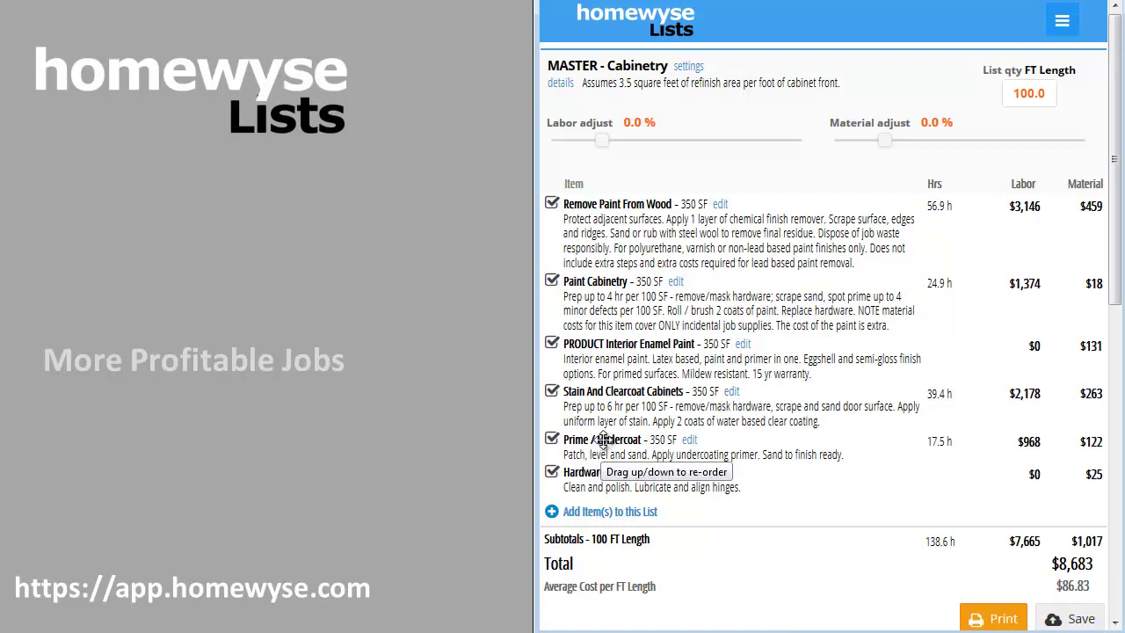
Reorder the list with Prime / Undercoat directly above Paint Cabinetry and PRODUCT Interior Enamel Paint last, and save it
{"action": "left_click_drag", "start_coordinate": [604, 441], "coordinate": [605, 292]}
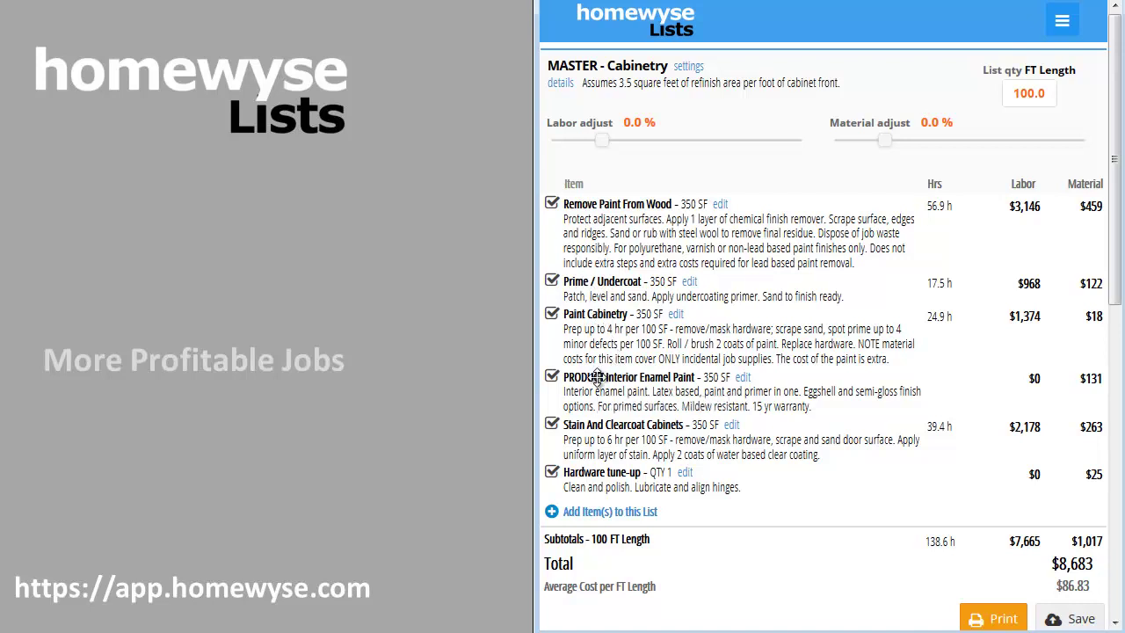
{"action": "left_click_drag", "start_coordinate": [597, 377], "coordinate": [606, 473]}
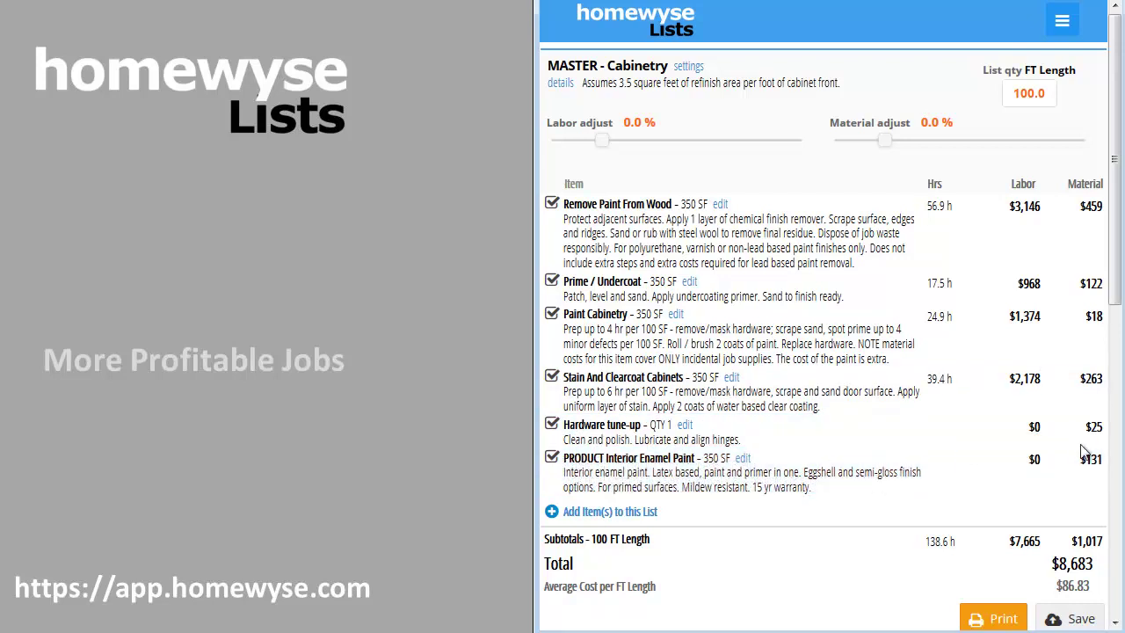
{"action": "left_click", "coordinate": [1080, 621]}
Start a new list copied from the MASTER - Cabinetry list and acknowledge the template notice
{"action": "left_click", "coordinate": [1061, 20]}
{"action": "left_click", "coordinate": [803, 50]}
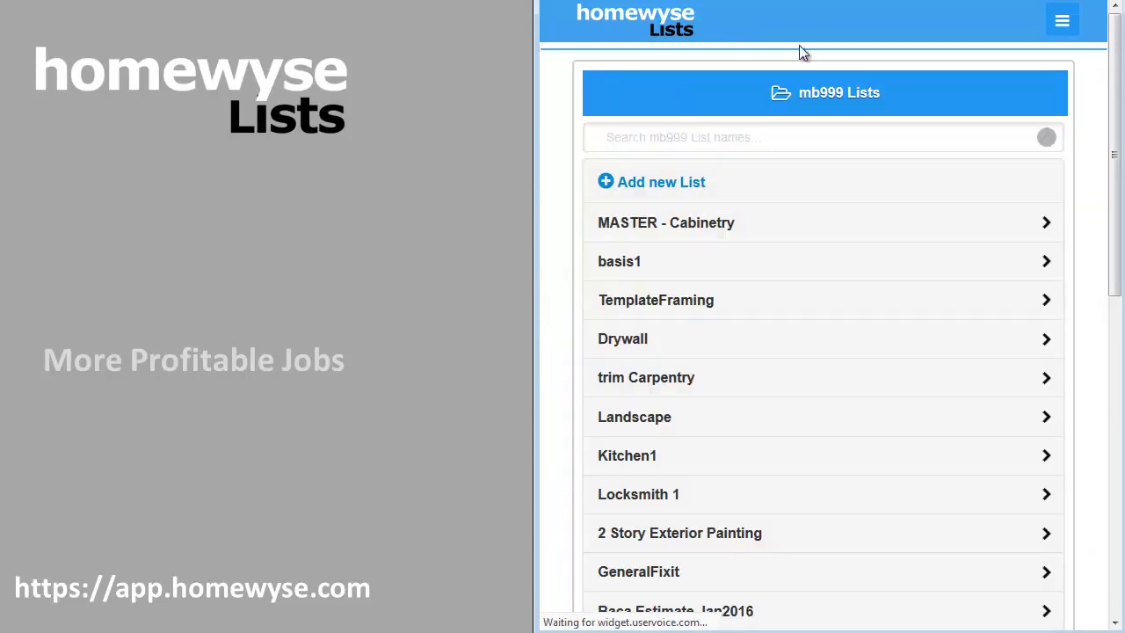
{"action": "left_click", "coordinate": [692, 183]}
{"action": "left_click", "coordinate": [831, 265]}
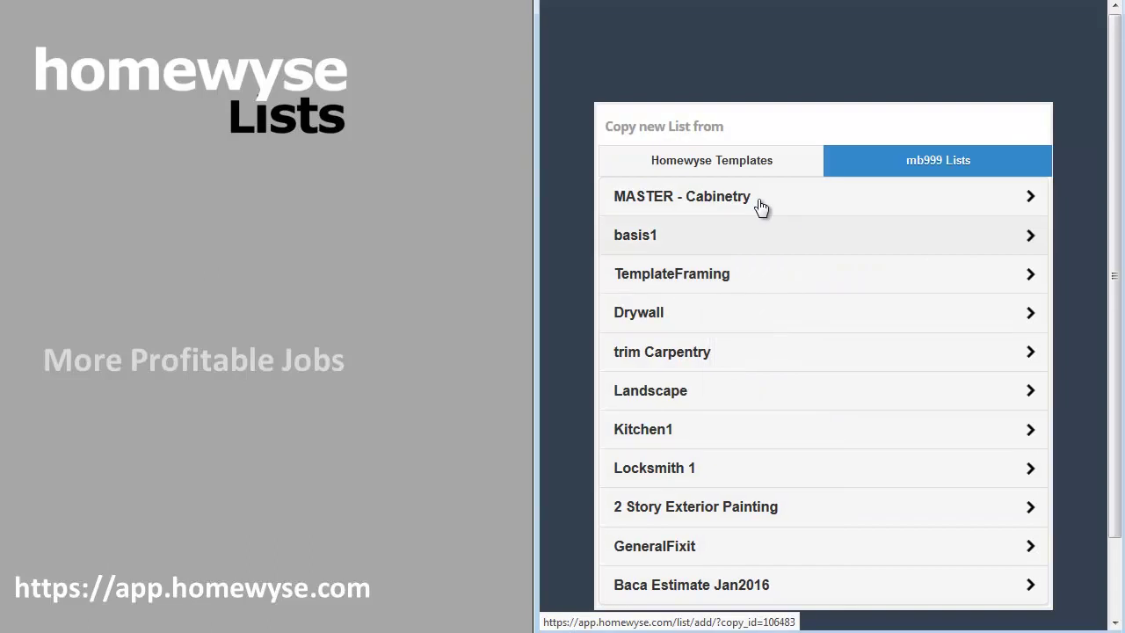
{"action": "left_click", "coordinate": [644, 202]}
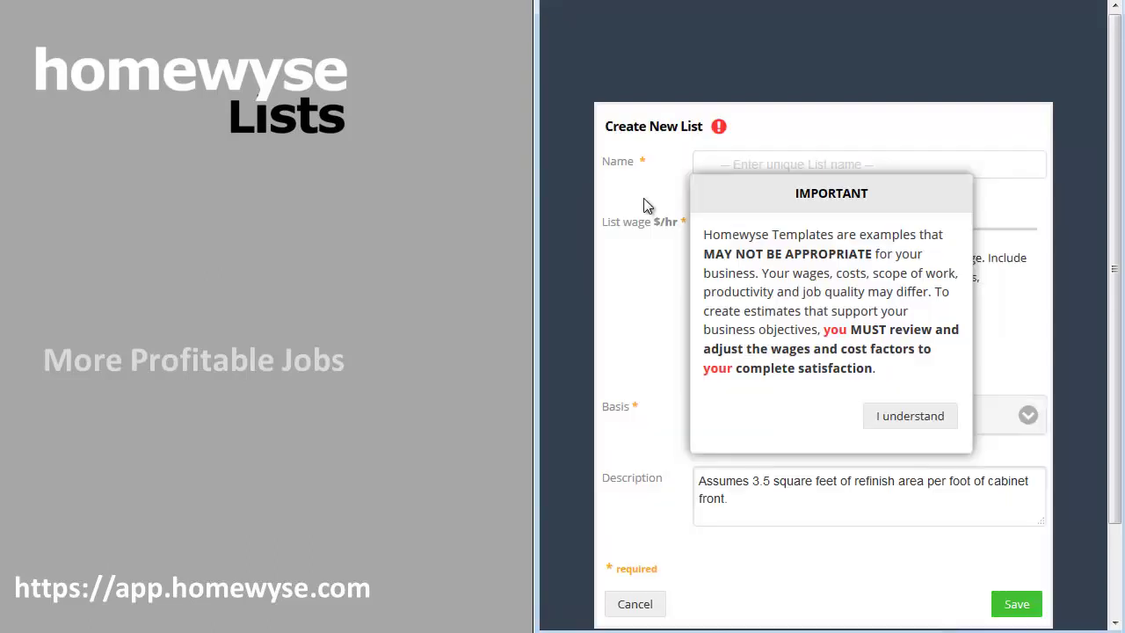
{"action": "left_click", "coordinate": [916, 414]}
Name the new list with the customer's surname followed by "Kitchen 2019" and set the list wage to $45 per hour
{"action": "left_click", "coordinate": [860, 164]}
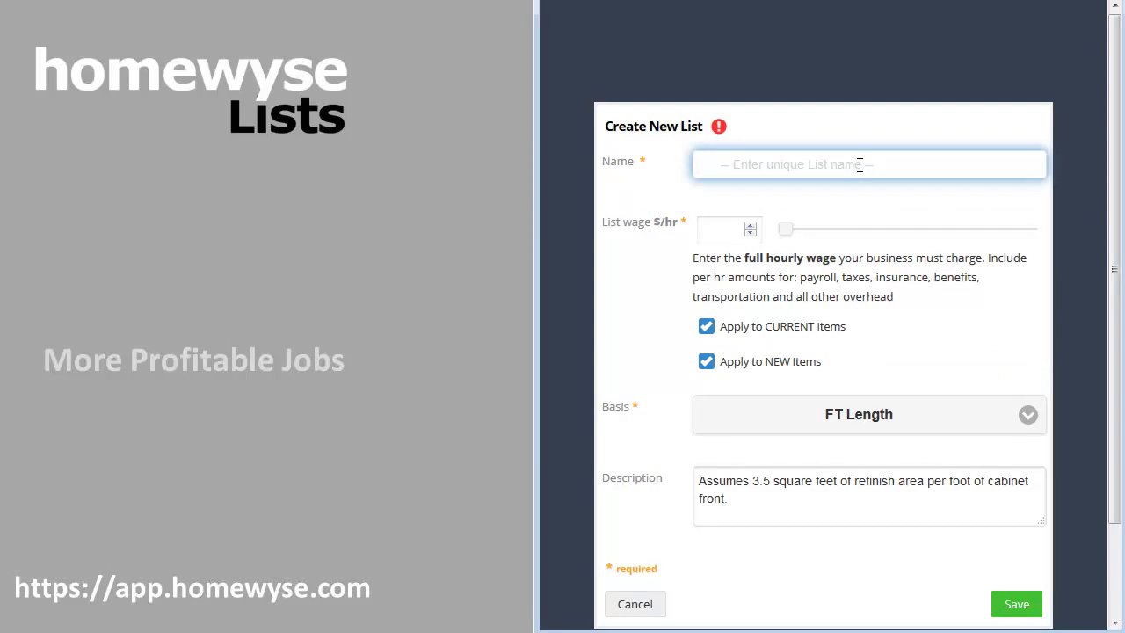
{"action": "type", "text": "L"}
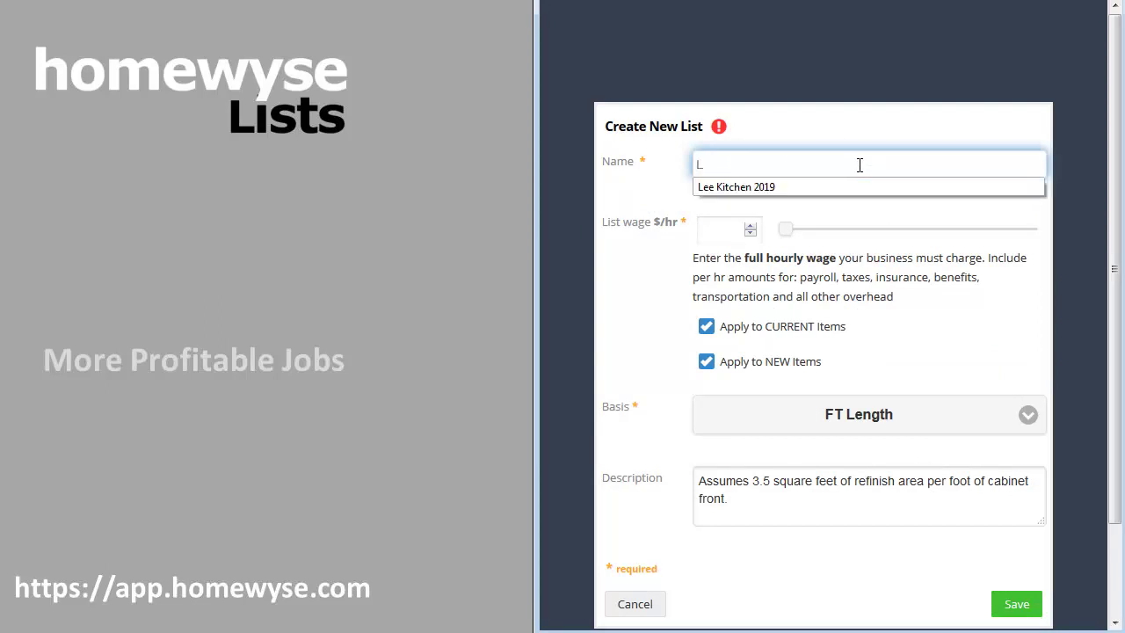
{"action": "key", "text": "Down"}
{"action": "key", "text": "Return"}
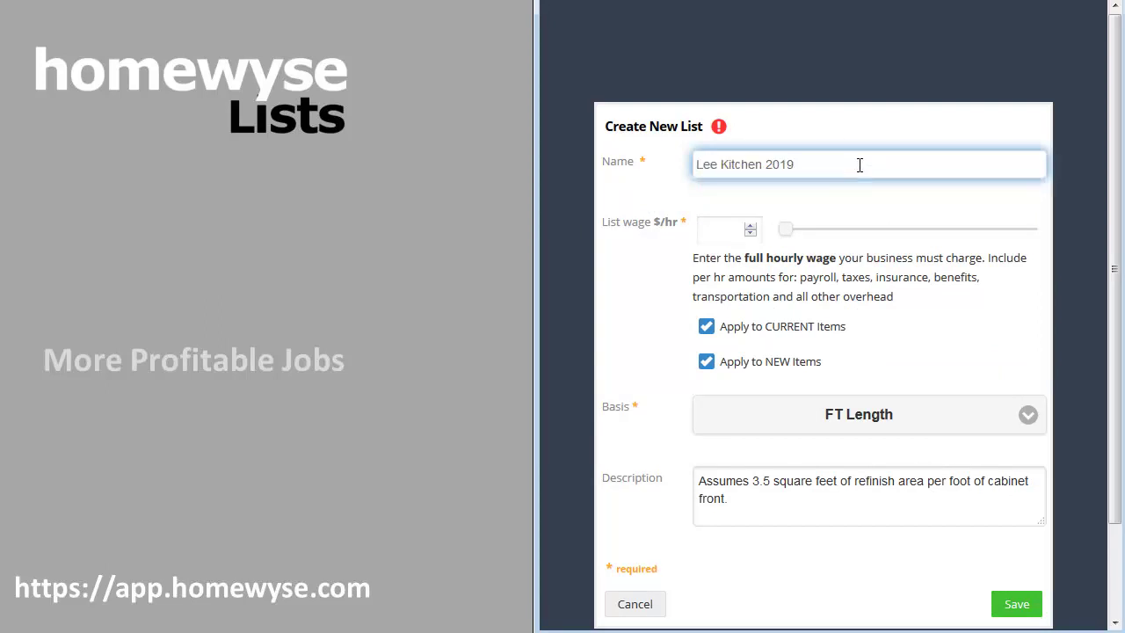
{"action": "left_click", "coordinate": [723, 228]}
{"action": "type", "text": "45"}
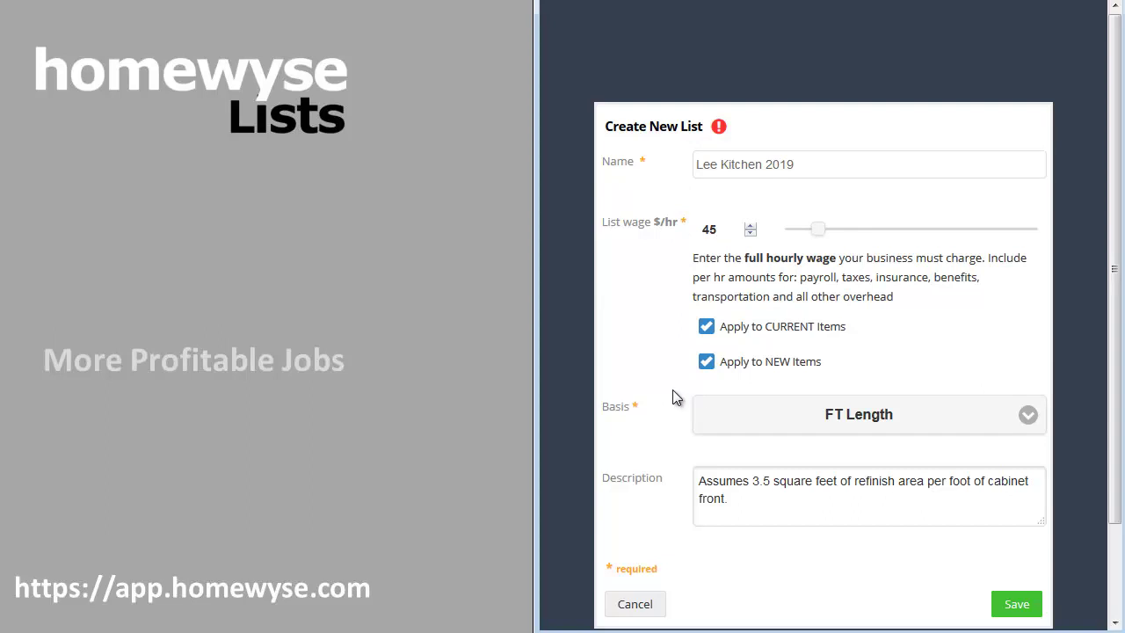
{"action": "left_click", "coordinate": [657, 367]}
Replace the list description with "Standard refinish. New Paint. Undercoat the fronts." and save the new list
{"action": "left_click_drag", "start_coordinate": [700, 483], "coordinate": [745, 499]}
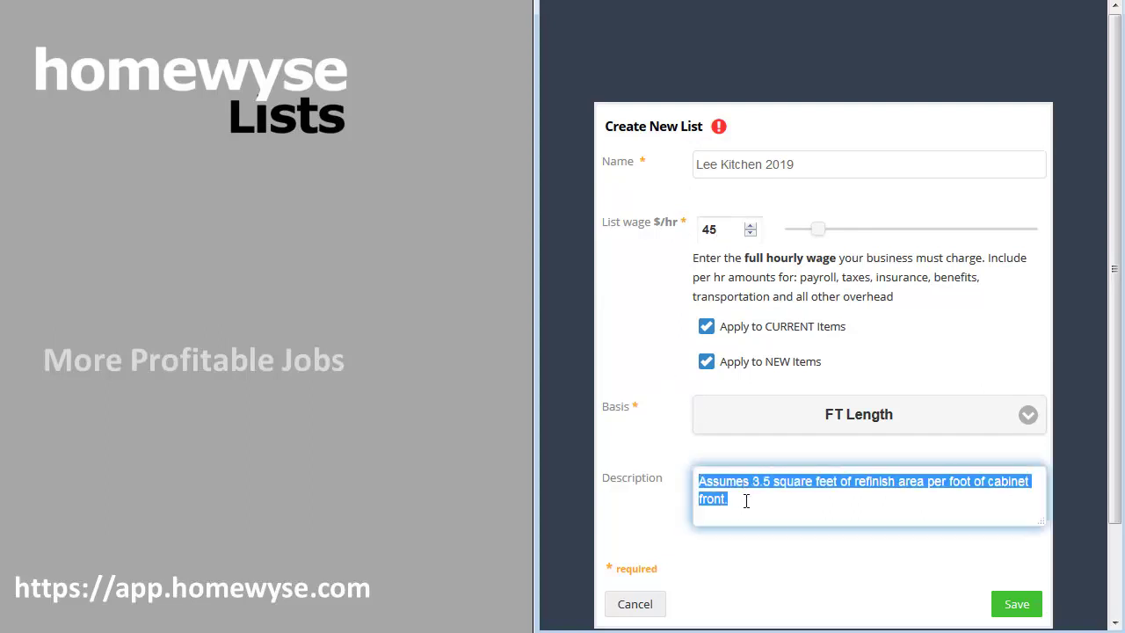
{"action": "type", "text": "Standard"}
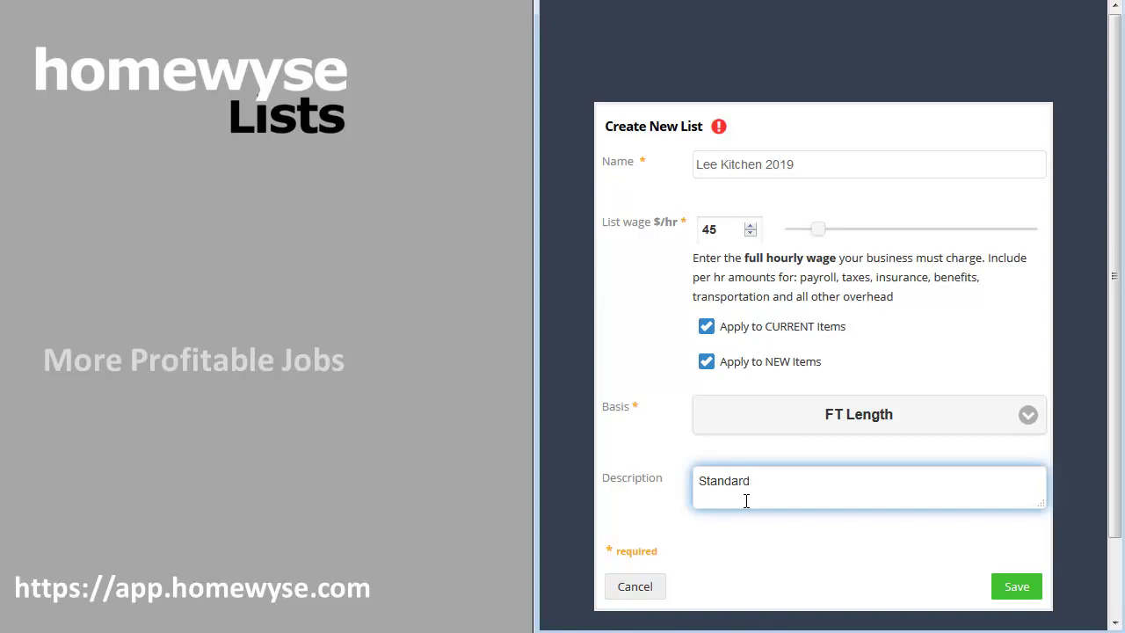
{"action": "type", "text": " refinish"}
{"action": "type", "text": ". New "}
{"action": "type", "text": "Paint"}
{"action": "type", "text": ","}
{"action": "key", "text": "BackSpace"}
{"action": "key", "text": "BackSpace"}
{"action": "type", "text": ". Undercoat "}
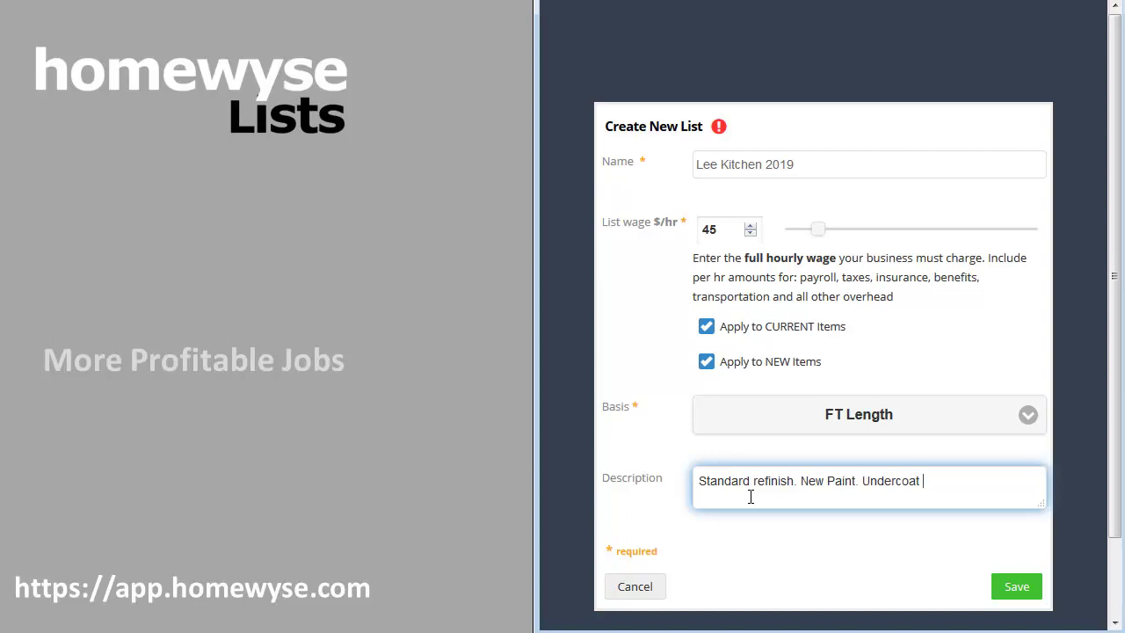
{"action": "type", "text": "the fr"}
{"action": "key", "text": "BackSpace"}
{"action": "type", "text": "ronts."}
{"action": "left_click", "coordinate": [1017, 587]}
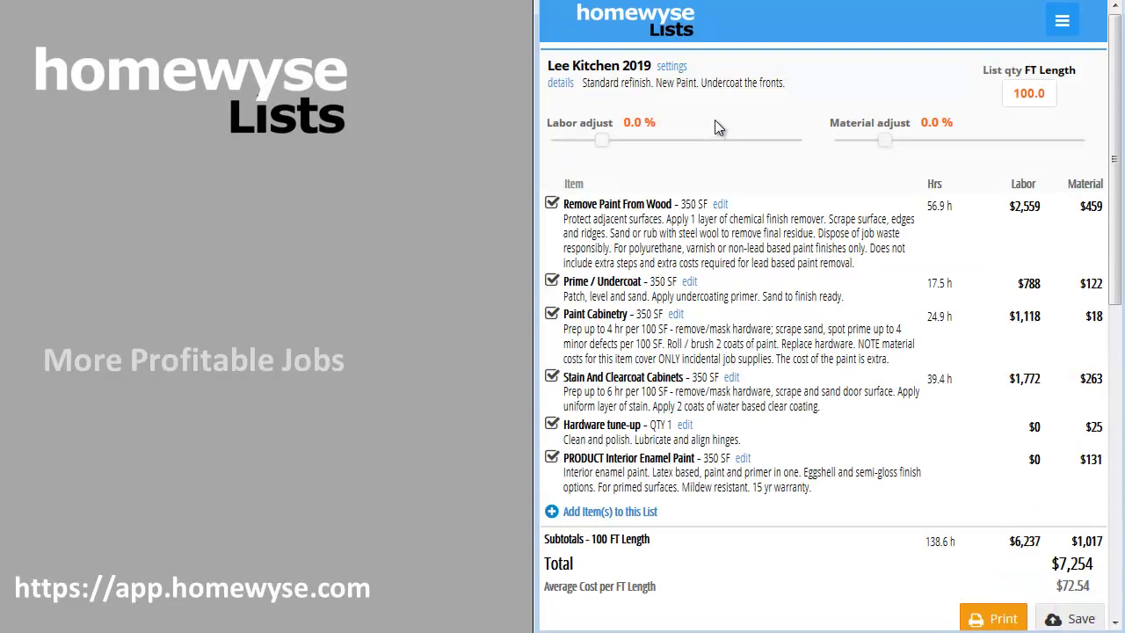
Set the list quantity to 22 FT Length and exclude the Stain And Clearcoat Cabinets item from the estimate
{"action": "left_click", "coordinate": [1048, 94]}
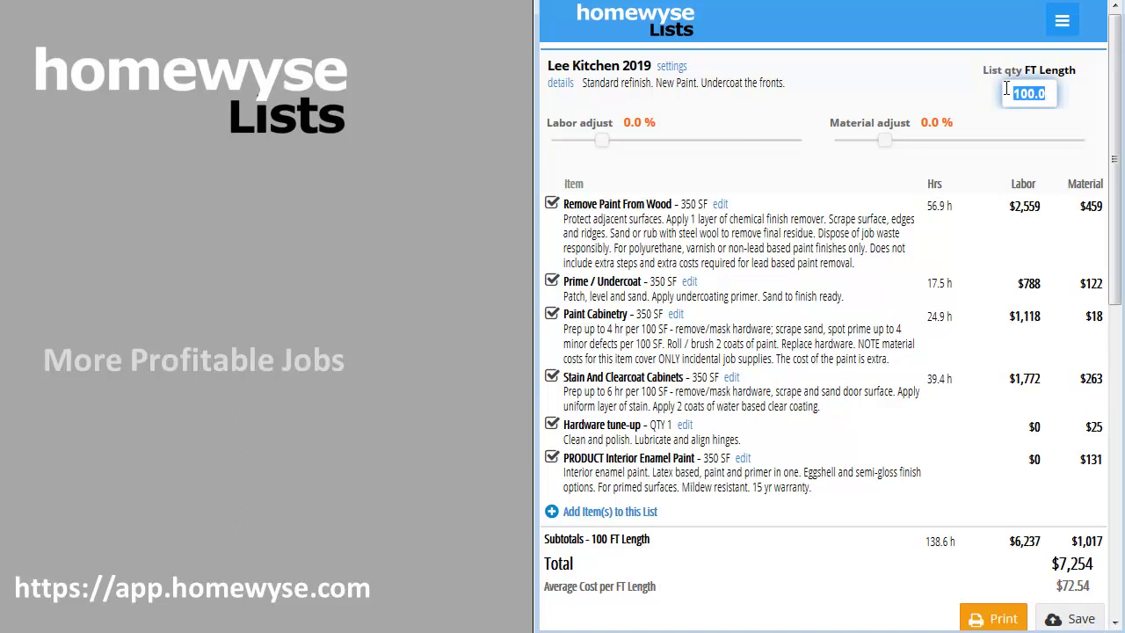
{"action": "type", "text": "22"}
{"action": "key", "text": "Return"}
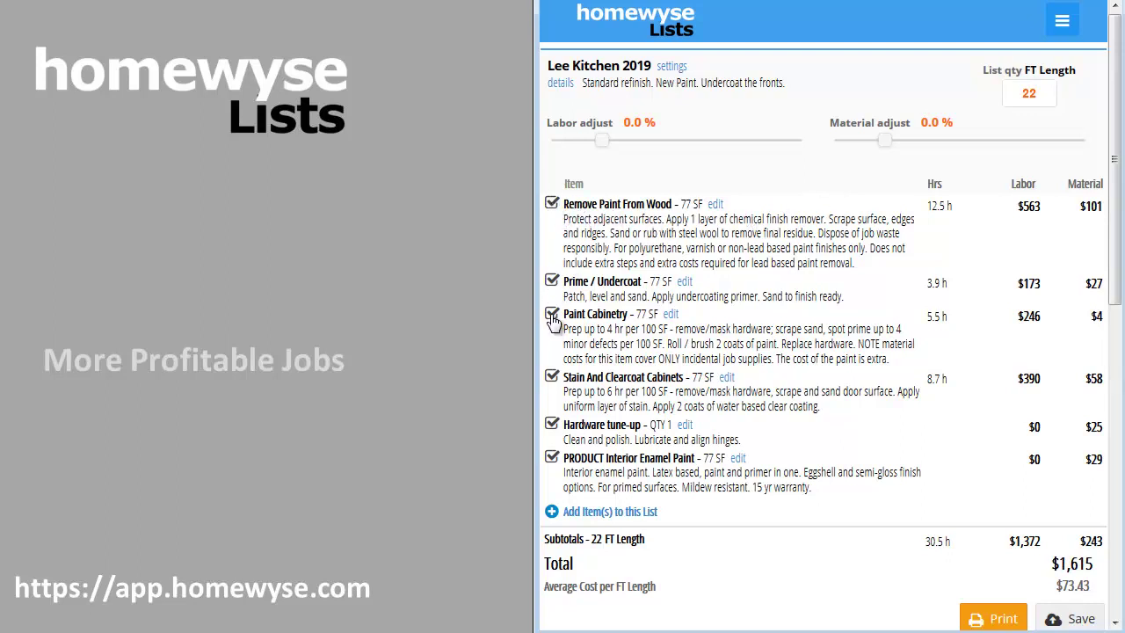
{"action": "left_click", "coordinate": [553, 378]}
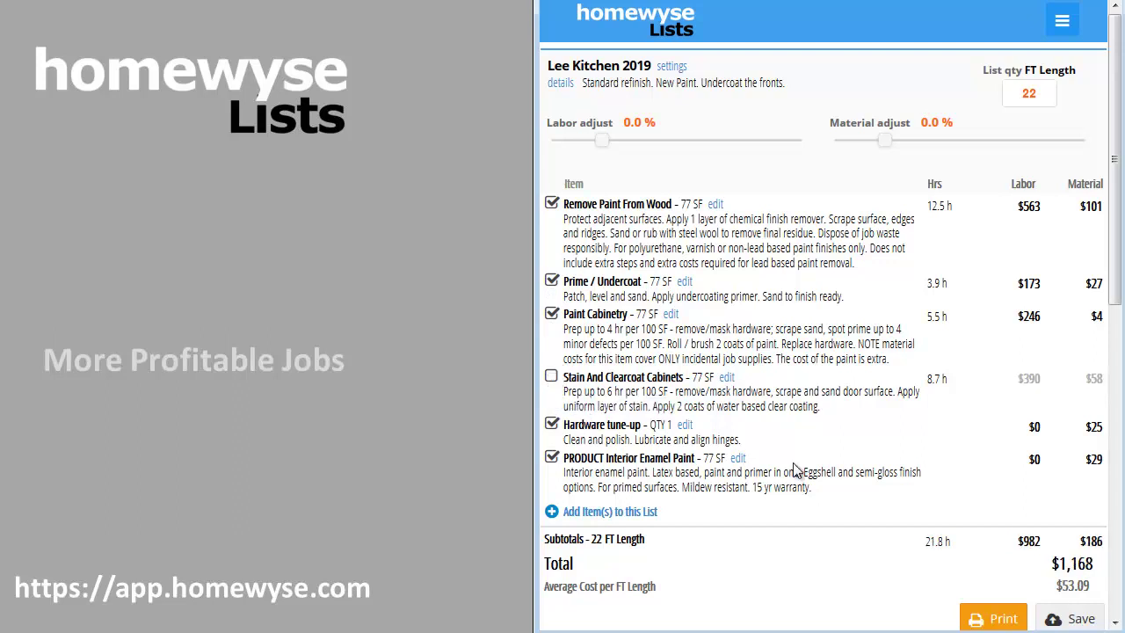
Set the user specified quantity of the Hardware tune-up item to 18 and save the item
{"action": "left_click", "coordinate": [684, 425]}
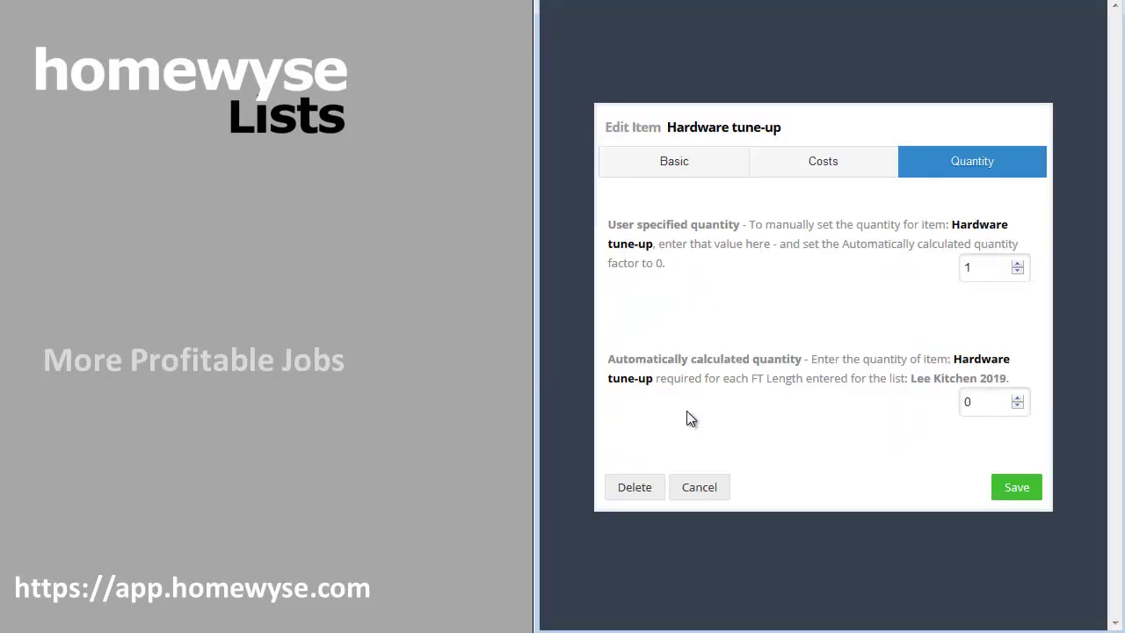
{"action": "left_click", "coordinate": [974, 268]}
{"action": "type", "text": "8"}
{"action": "left_click", "coordinate": [1008, 480]}
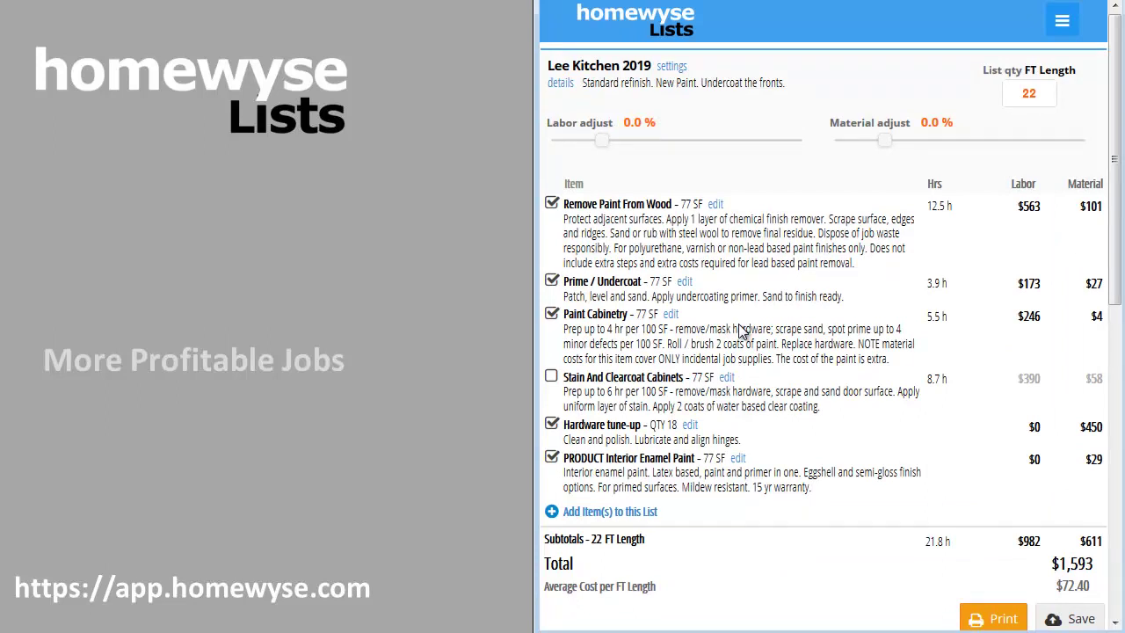
Adjust the list's labor by -10 % and save the estimate
{"action": "left_click_drag", "start_coordinate": [598, 144], "coordinate": [584, 145]}
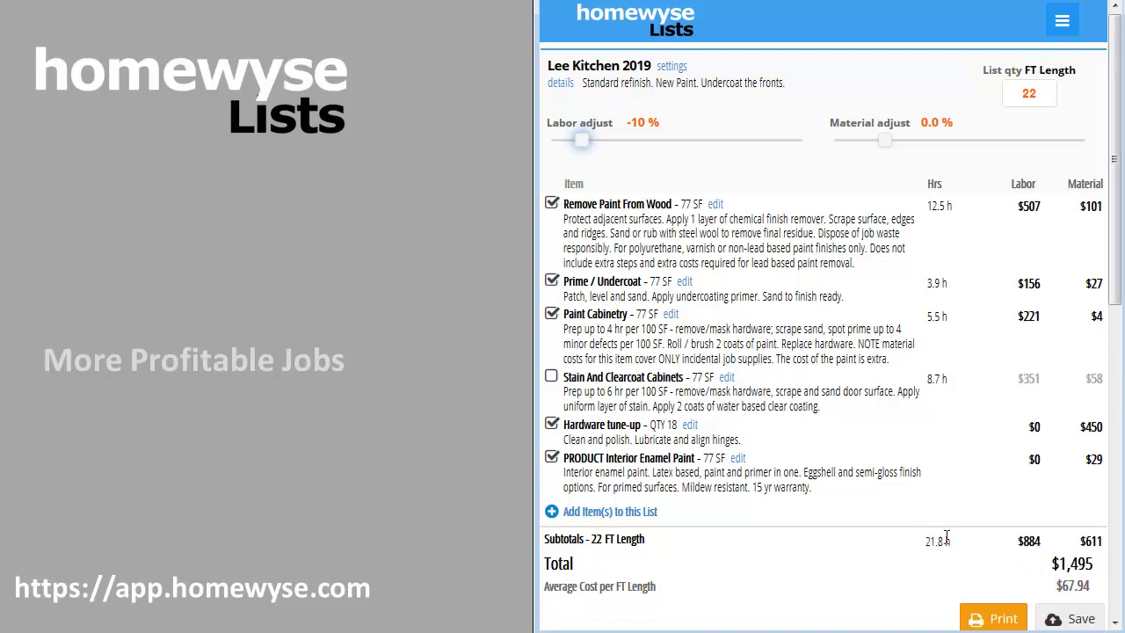
{"action": "left_click", "coordinate": [1067, 621]}
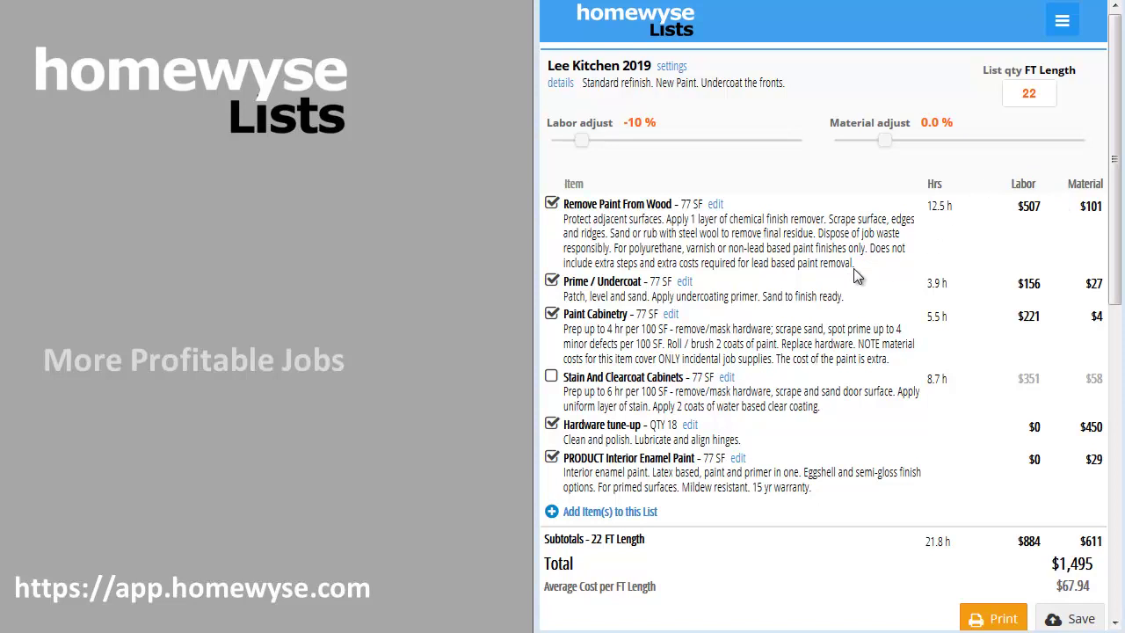
Fix the Prime / Undercoat item at a user specified quantity of 77 SF with an automatically calculated factor of 0, and save it
{"action": "double_click", "coordinate": [652, 282]}
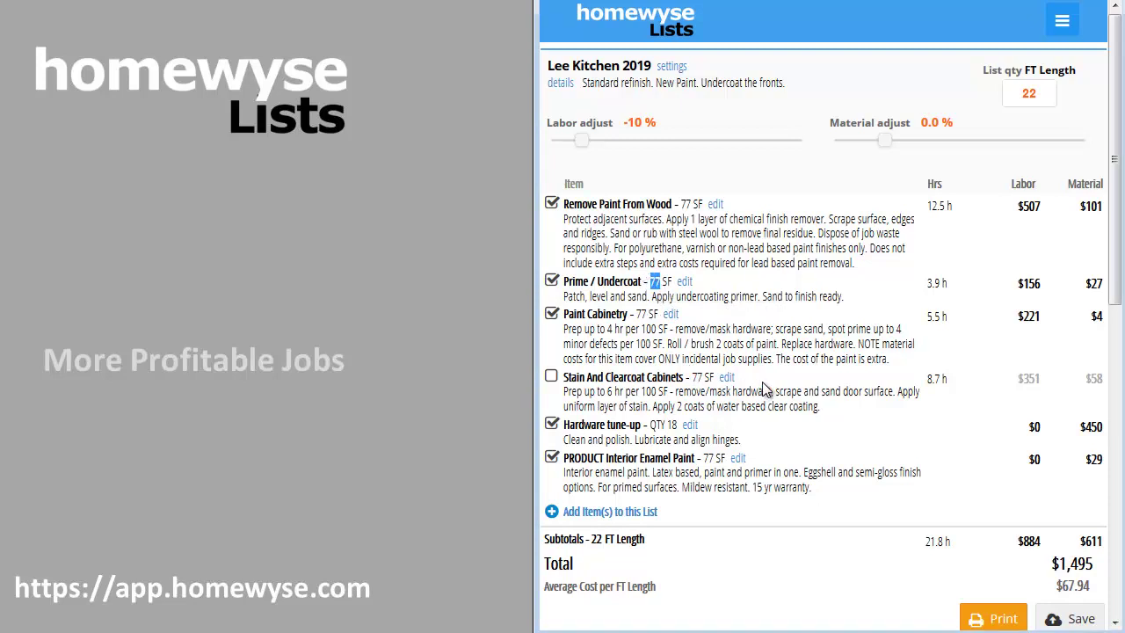
{"action": "left_click", "coordinate": [686, 283]}
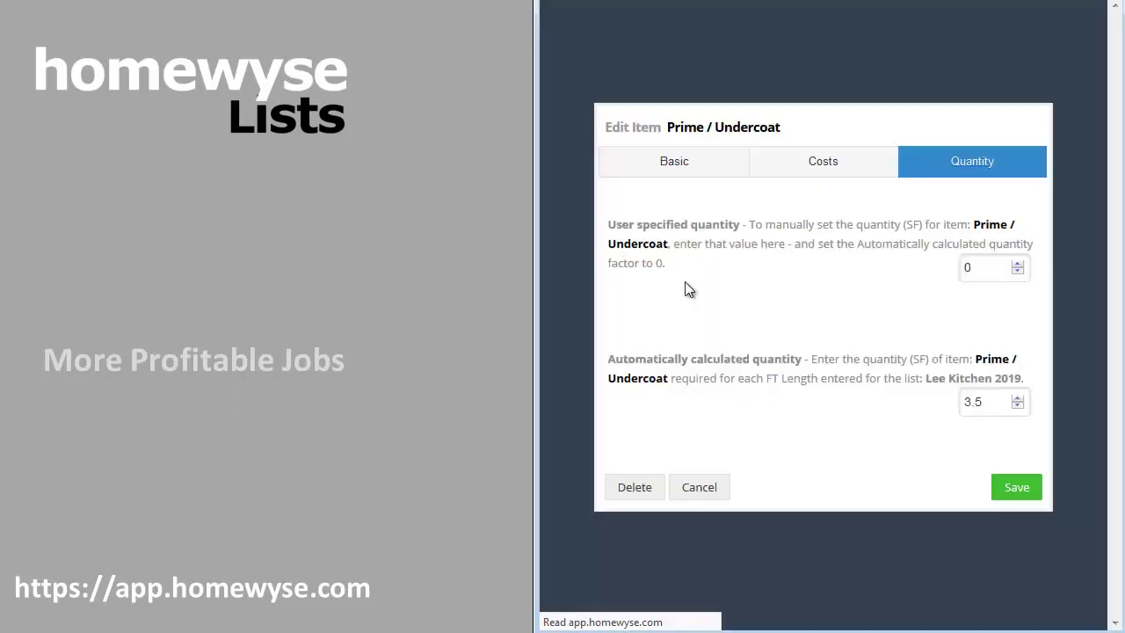
{"action": "double_click", "coordinate": [985, 268]}
{"action": "type", "text": "77"}
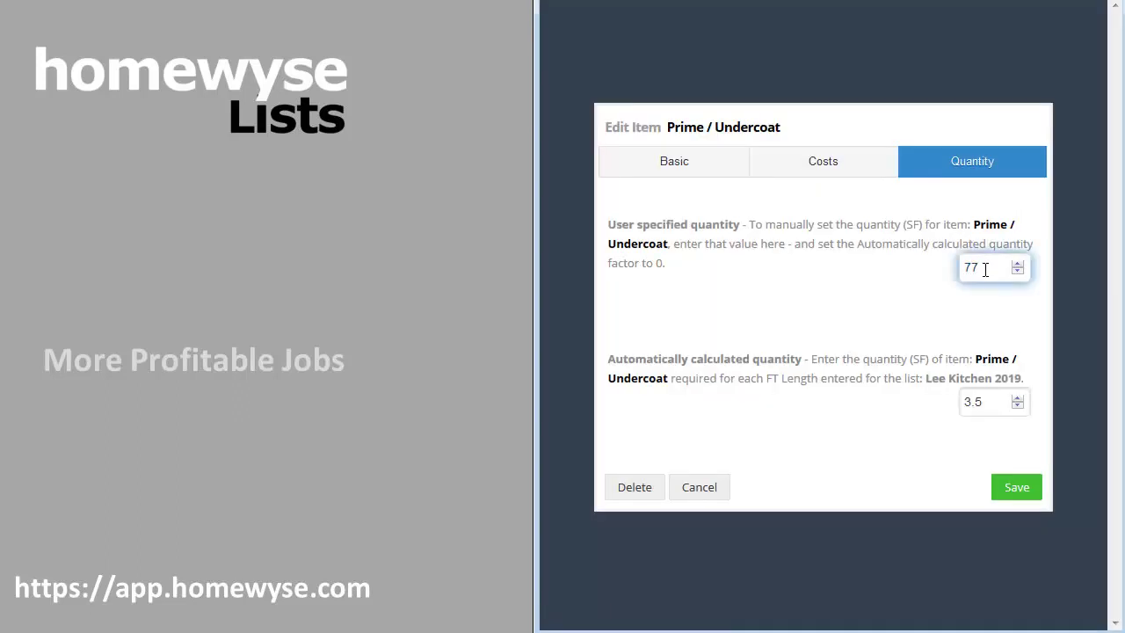
{"action": "left_click", "coordinate": [986, 404]}
{"action": "key", "text": "BackSpace"}
{"action": "key", "text": "BackSpace"}
{"action": "key", "text": "BackSpace"}
{"action": "type", "text": "0"}
{"action": "left_click", "coordinate": [924, 448]}
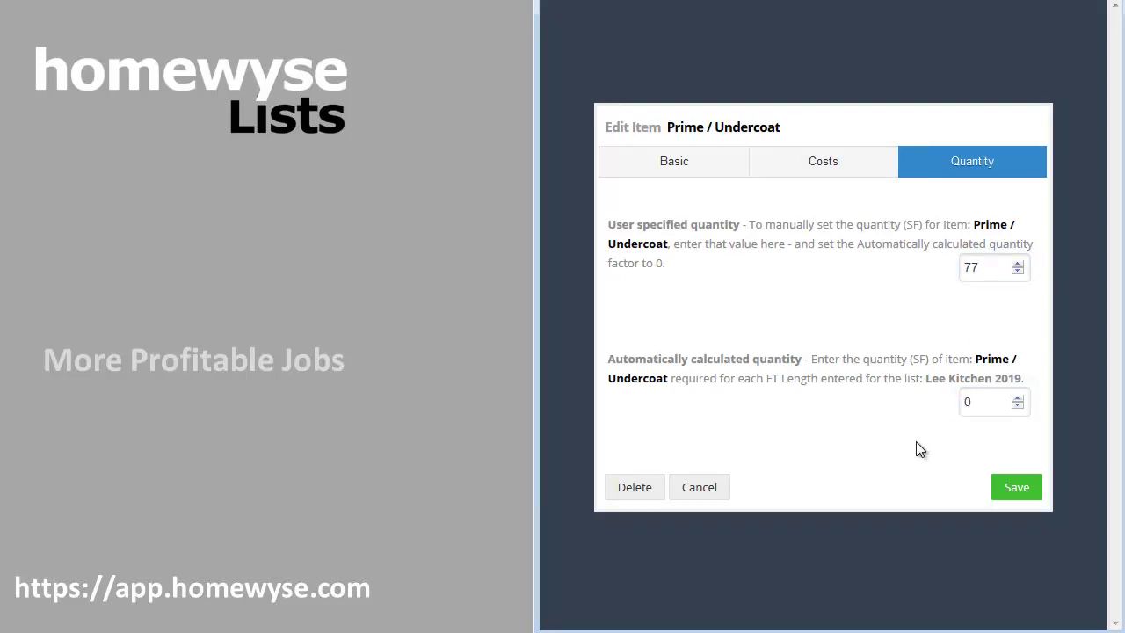
{"action": "left_click", "coordinate": [1017, 488]}
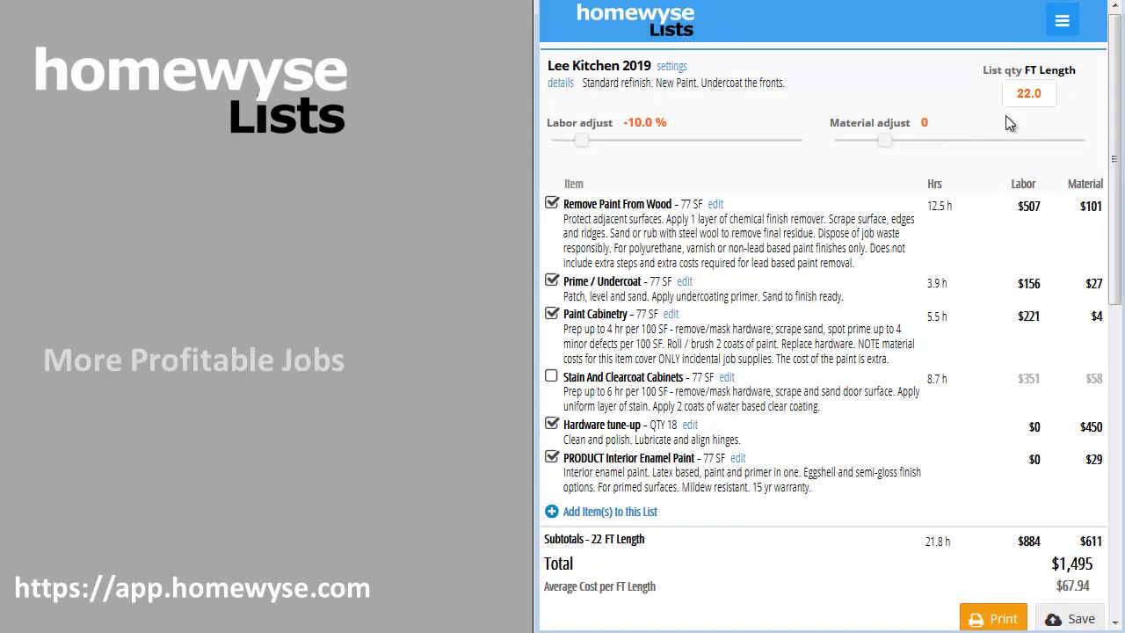
Set the kitchen estimate's list quantity to 88.0 FT Length
{"action": "left_click", "coordinate": [1029, 92]}
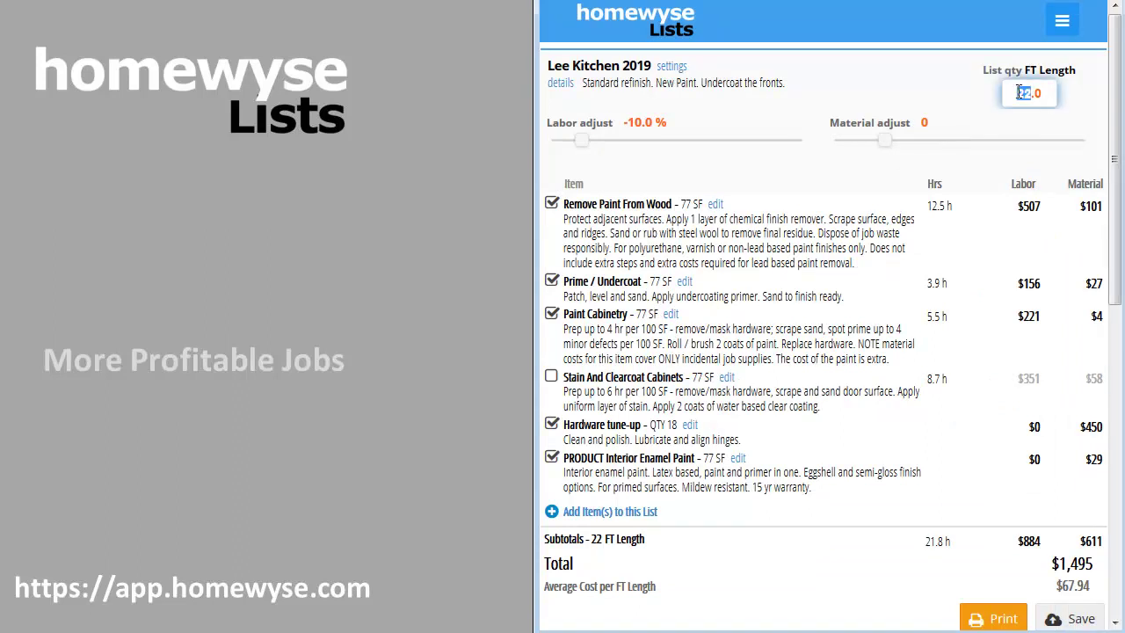
{"action": "type", "text": "88.0"}
{"action": "key", "text": "Return"}
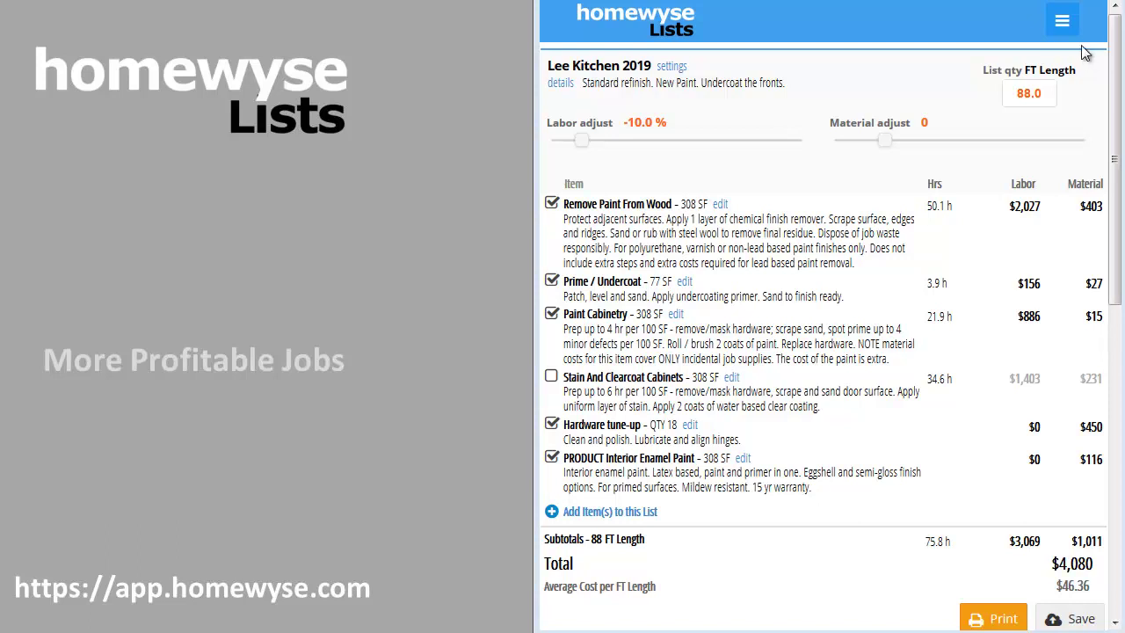
Return to the saved lists and open the MASTER - Cabinetry list
{"action": "left_click", "coordinate": [1062, 26]}
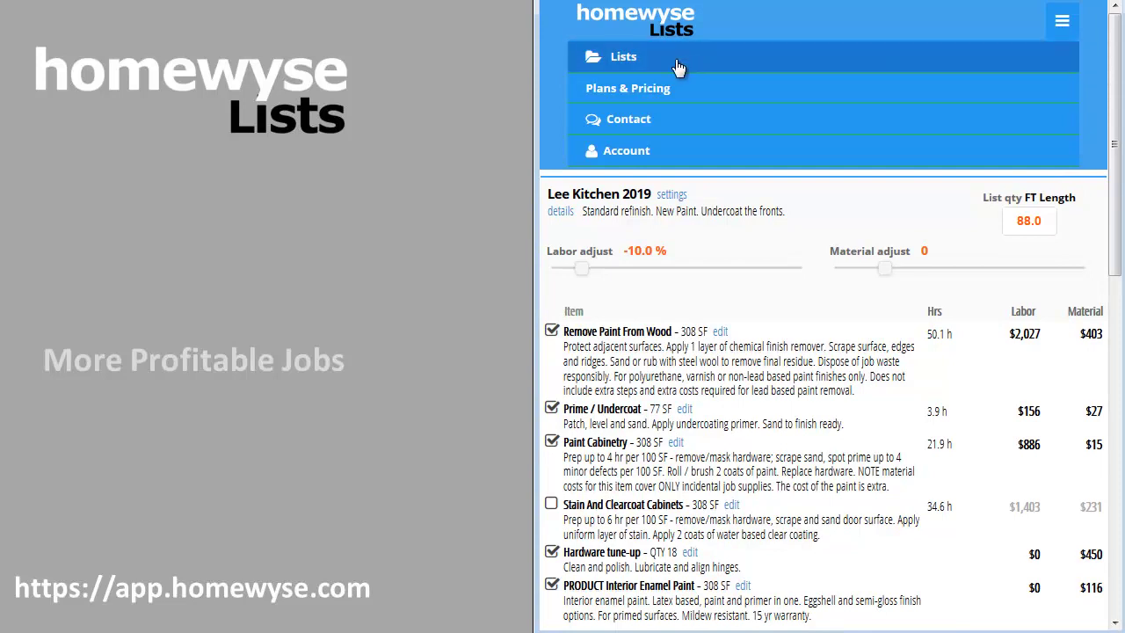
{"action": "left_click", "coordinate": [648, 60]}
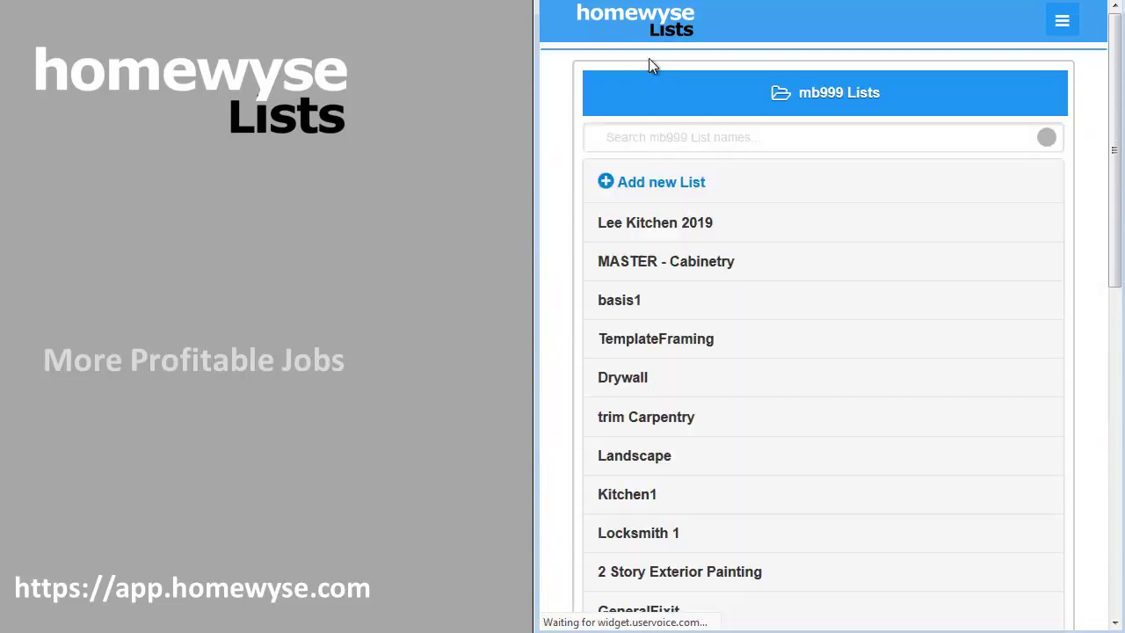
{"action": "left_click", "coordinate": [667, 273]}
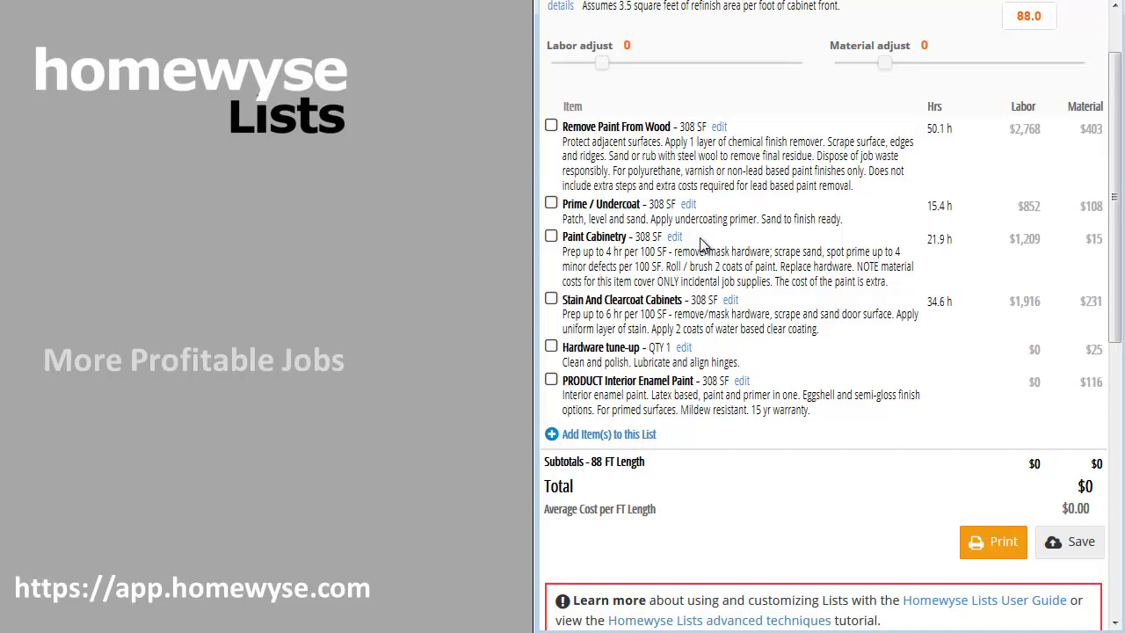
Set the labor production of the Paint Cabinetry item to 12.5 SF per hour and save the item
{"action": "left_click", "coordinate": [674, 240]}
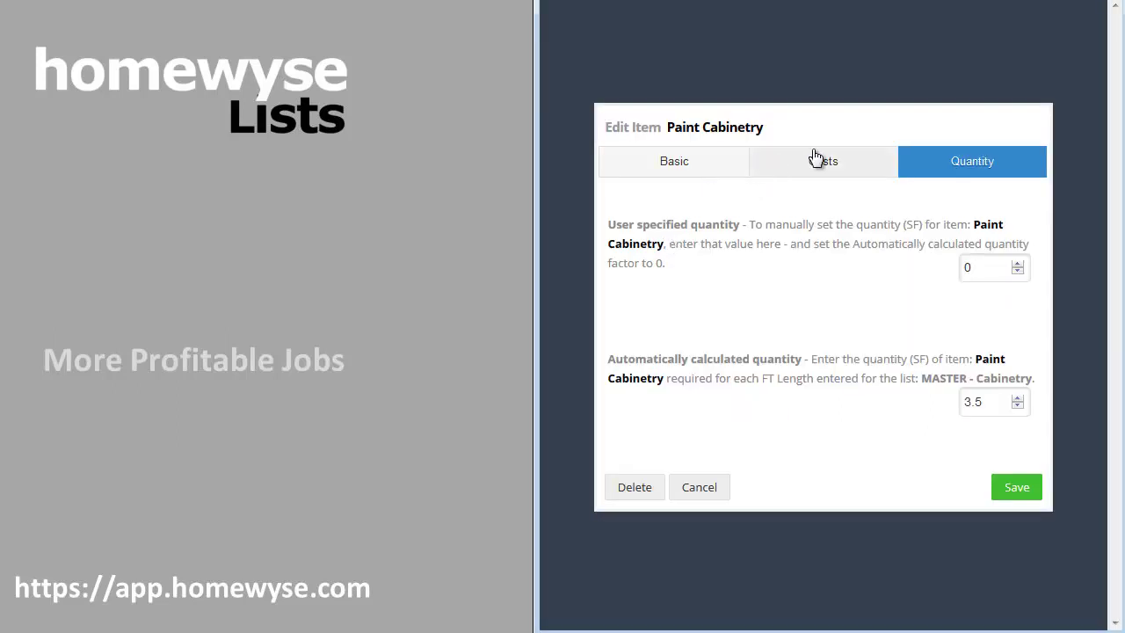
{"action": "left_click", "coordinate": [816, 158]}
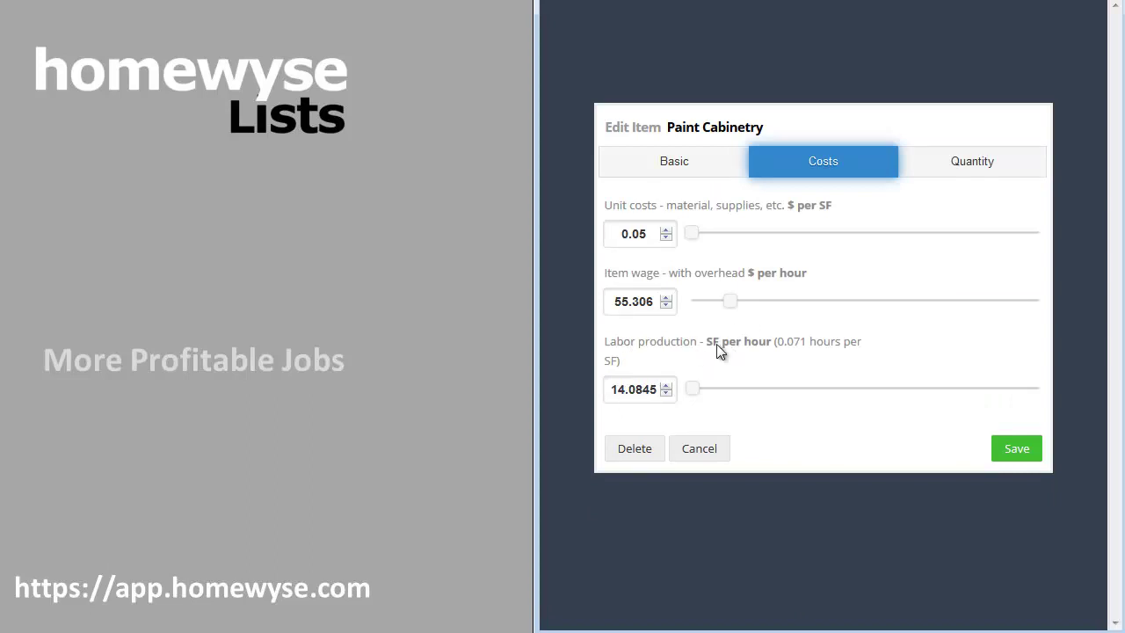
{"action": "left_click", "coordinate": [613, 391]}
{"action": "left_click_drag", "start_coordinate": [614, 391], "coordinate": [657, 393]}
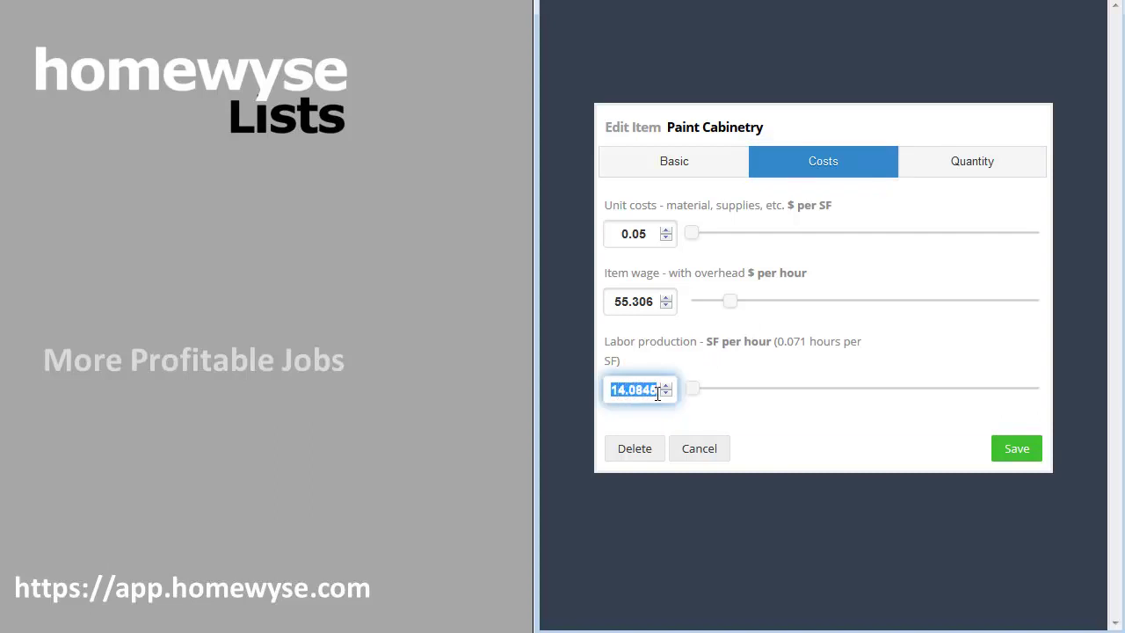
{"action": "type", "text": "12."}
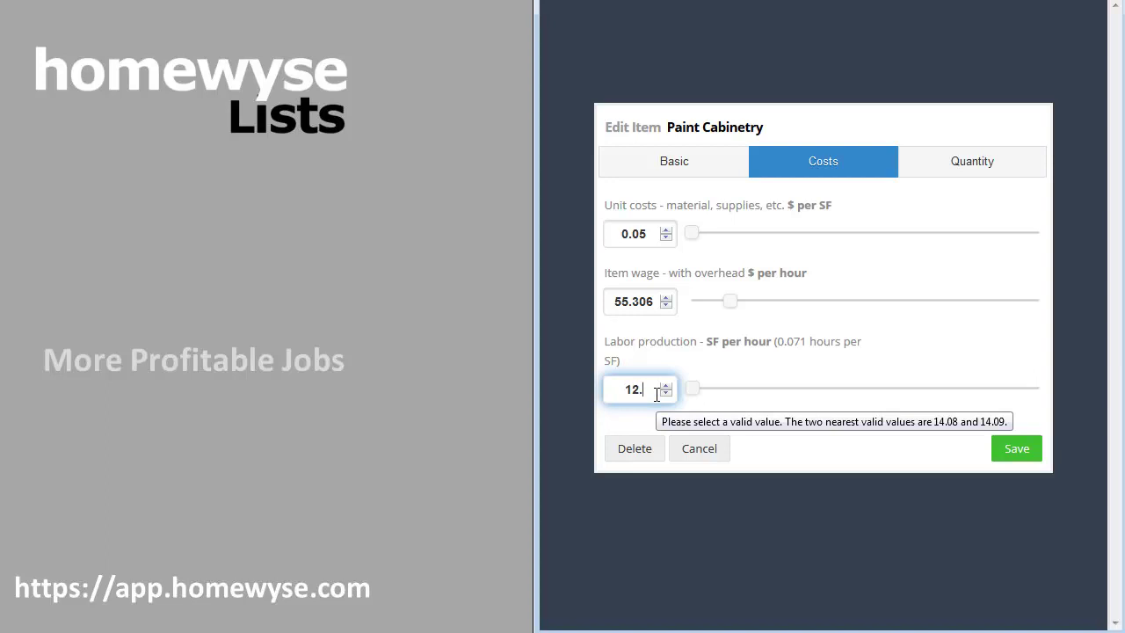
{"action": "type", "text": "5"}
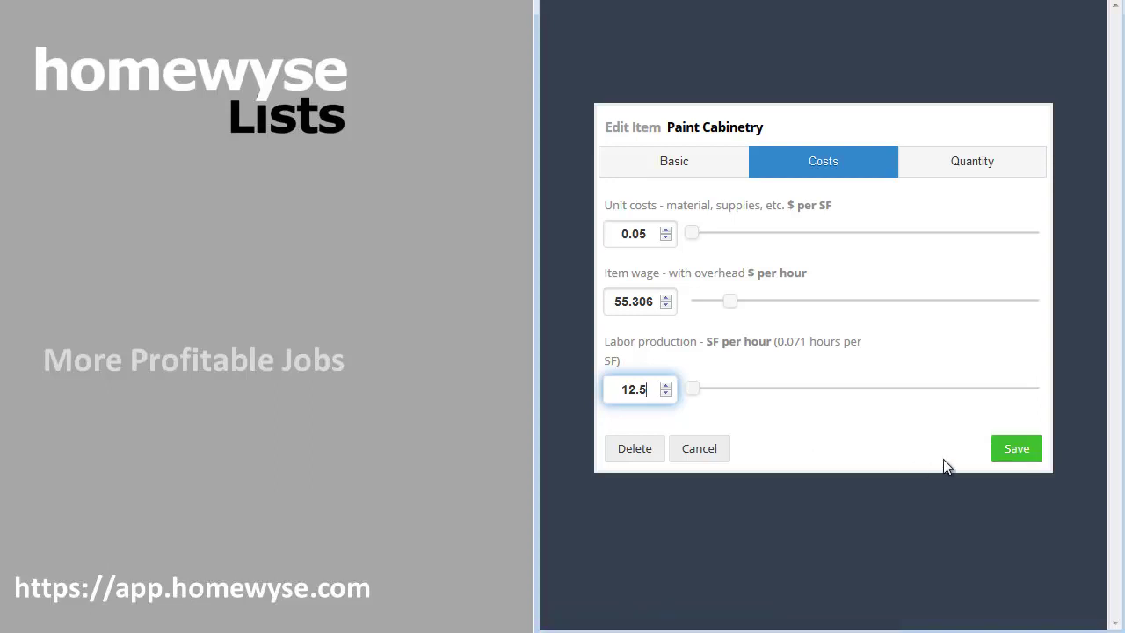
{"action": "left_click", "coordinate": [1008, 458]}
{"action": "left_click", "coordinate": [1010, 450]}
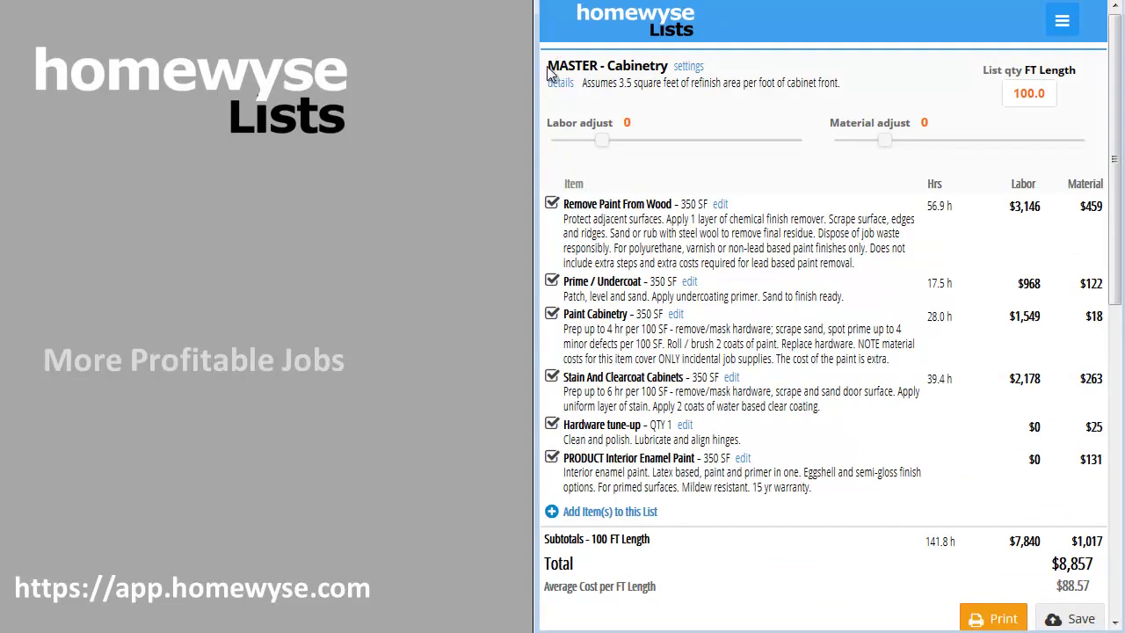
{"action": "left_click_drag", "start_coordinate": [548, 66], "coordinate": [668, 71]}
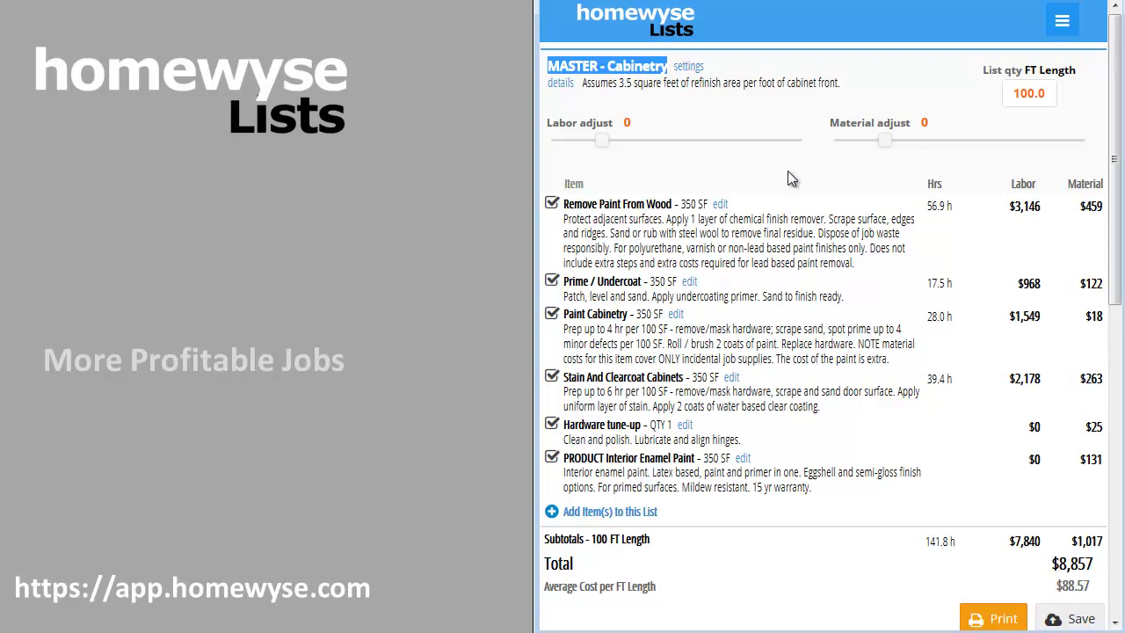